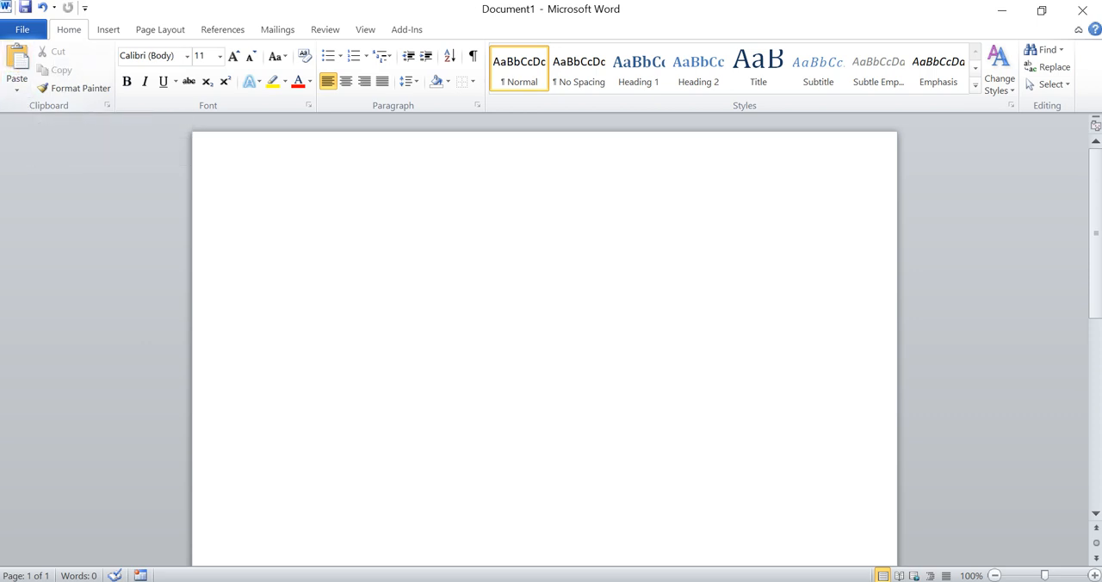
Step: Enter the text "Abir Tech Academy" on the first line of the blank document
{"action": "type", "text": "Abir "}
{"action": "type", "text": "Two"}
{"action": "key", "text": "BackSpace"}
{"action": "key", "text": "BackSpace"}
{"action": "type", "text": "ech"}
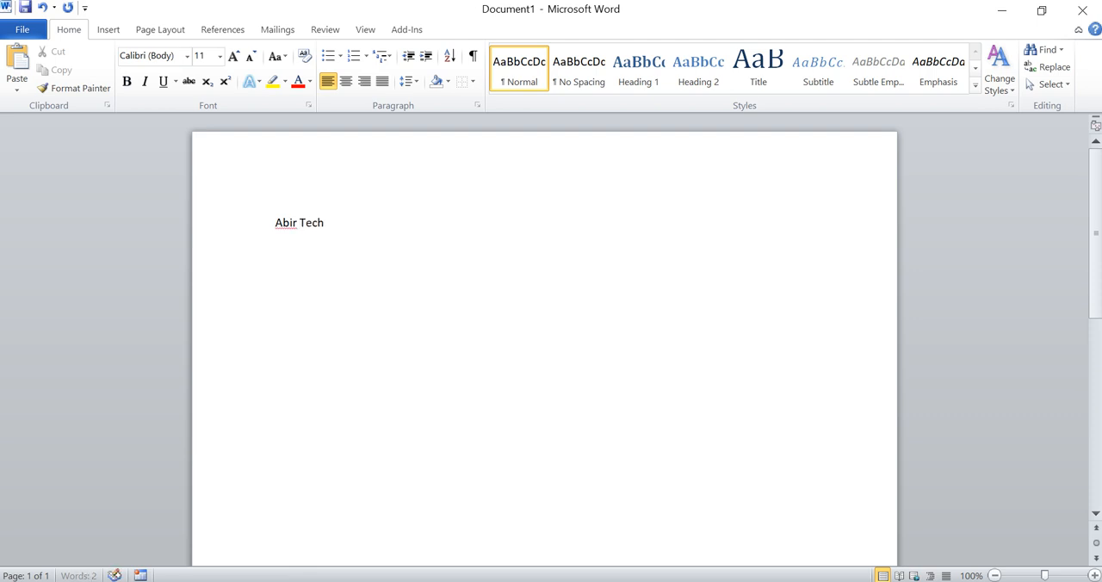
{"action": "type", "text": " Academy"}
{"action": "key", "text": "ctrl+a"}
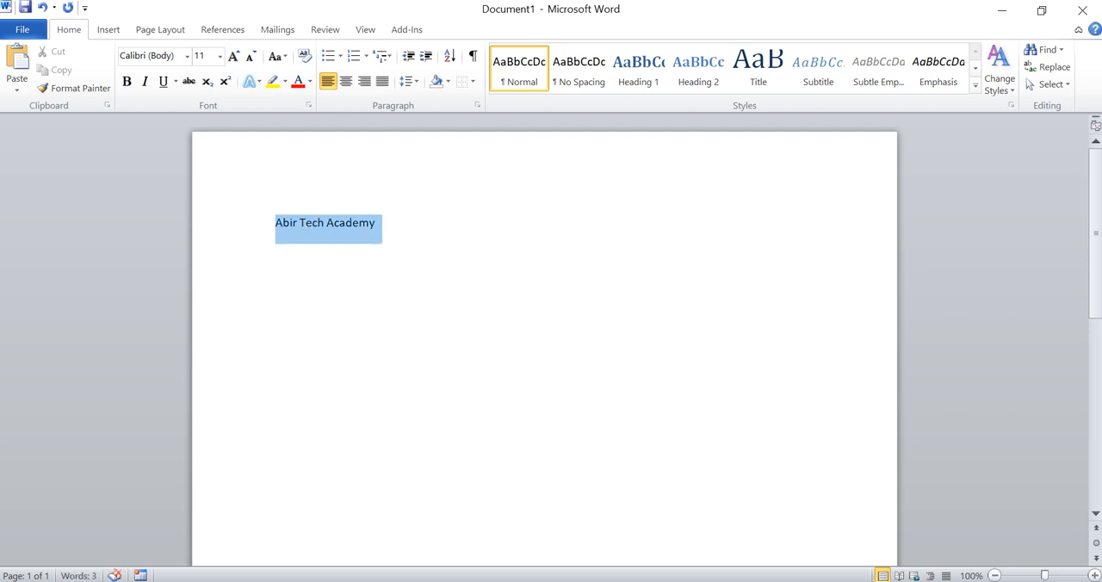
{"action": "scroll", "coordinate": [436, 316], "scroll_direction": "up", "scroll_amount": 5}
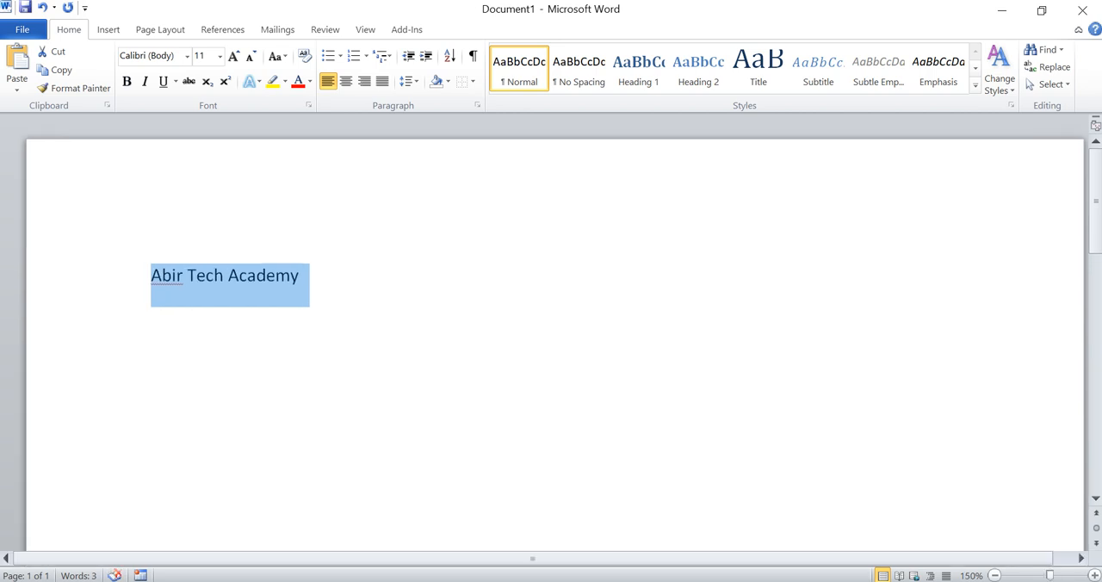
{"action": "left_click", "coordinate": [432, 310]}
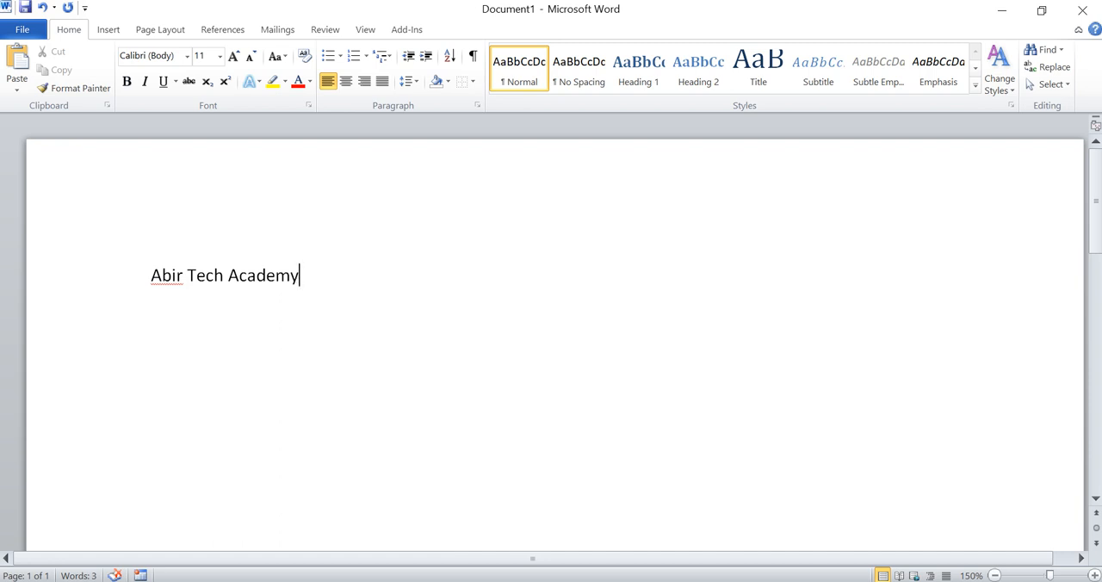
Step: Copy the whole "Abir Tech Academy" line and paste the copy three lines below the original
{"action": "key", "text": "shift+Left"}
{"action": "key", "text": "shift+Left"}
{"action": "key", "text": "shift+Left"}
{"action": "key", "text": "ctrl+a"}
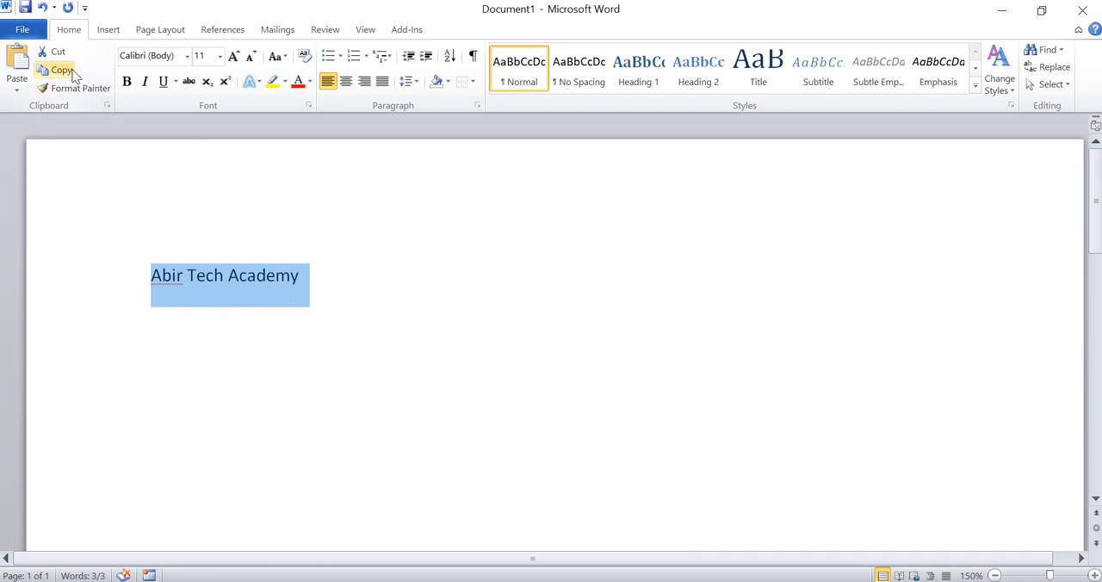
{"action": "left_click", "coordinate": [63, 79]}
{"action": "left_click", "coordinate": [302, 277]}
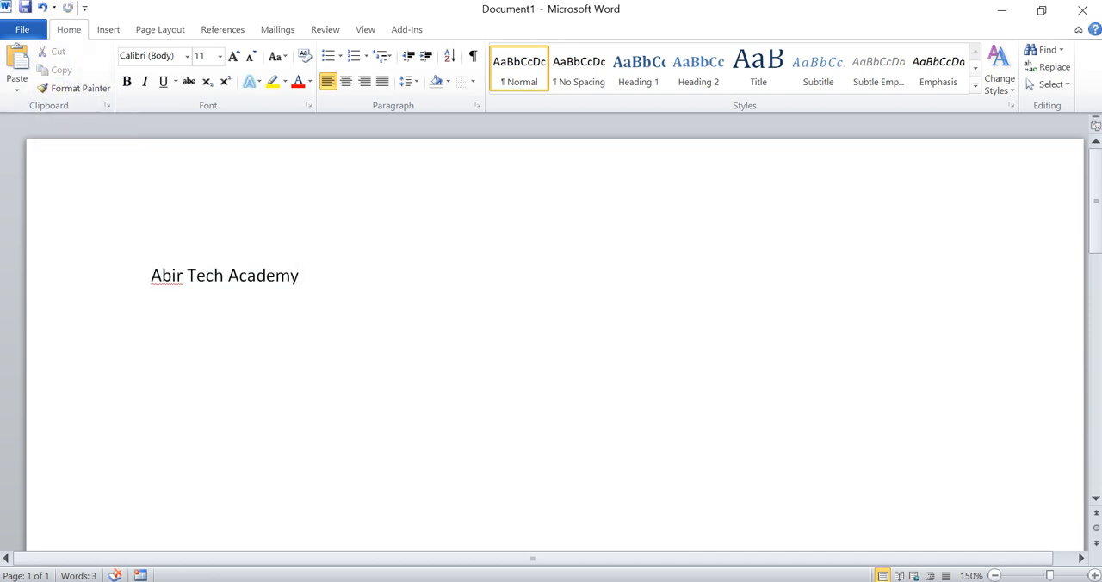
{"action": "key", "text": "Return"}
{"action": "key", "text": "Return"}
{"action": "key", "text": "Return"}
{"action": "left_click", "coordinate": [17, 62]}
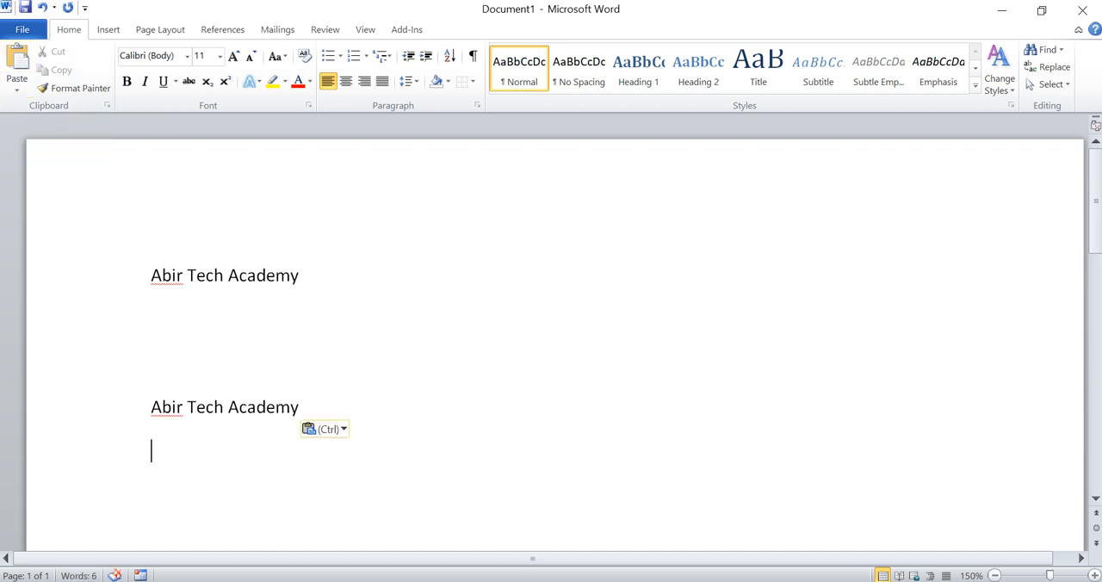
Step: Cut the upper "Abir Tech Academy" line and paste it on a new line directly beneath the remaining one
{"action": "left_click_drag", "start_coordinate": [151, 277], "coordinate": [309, 278]}
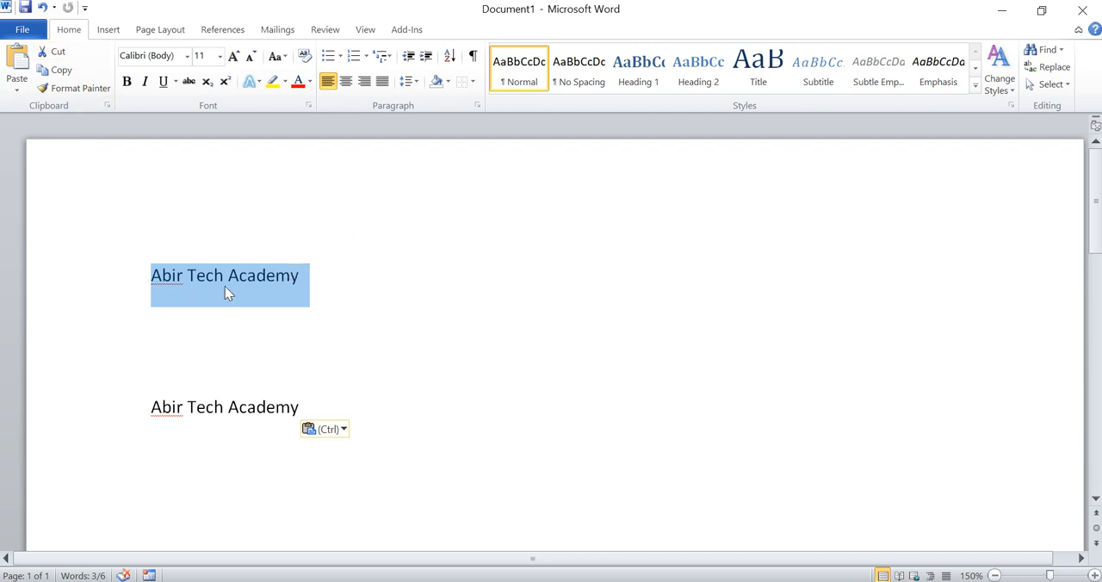
{"action": "left_click", "coordinate": [53, 52]}
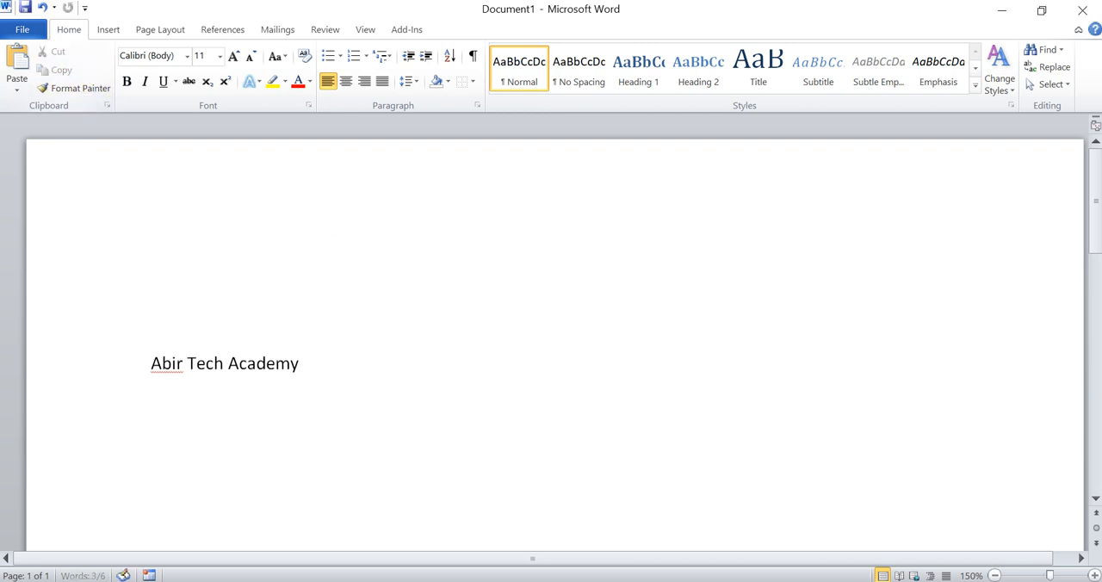
{"action": "left_click", "coordinate": [300, 363]}
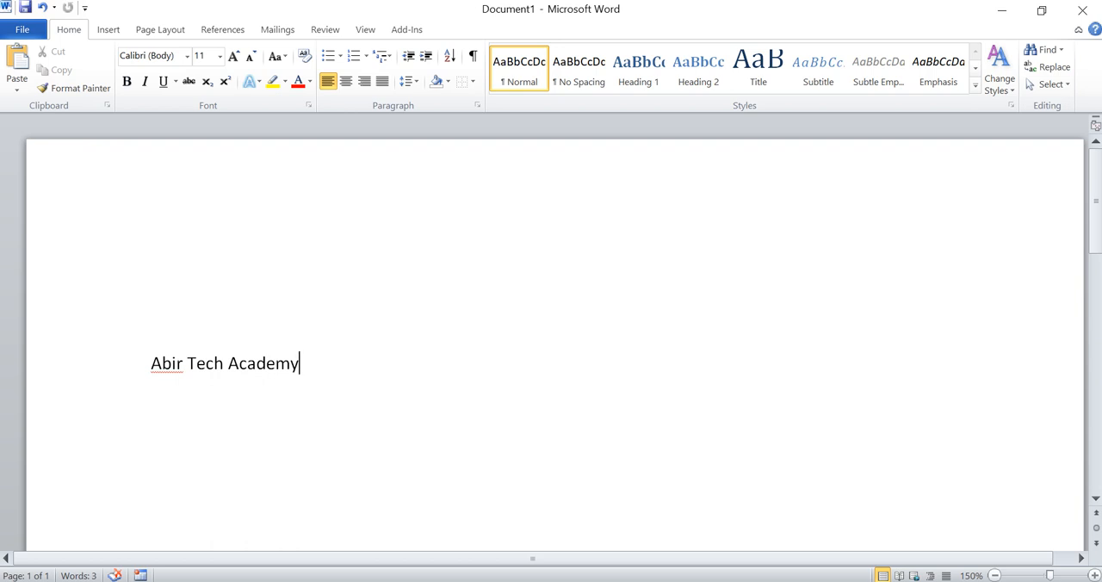
{"action": "key", "text": "Return"}
{"action": "left_click", "coordinate": [16, 62]}
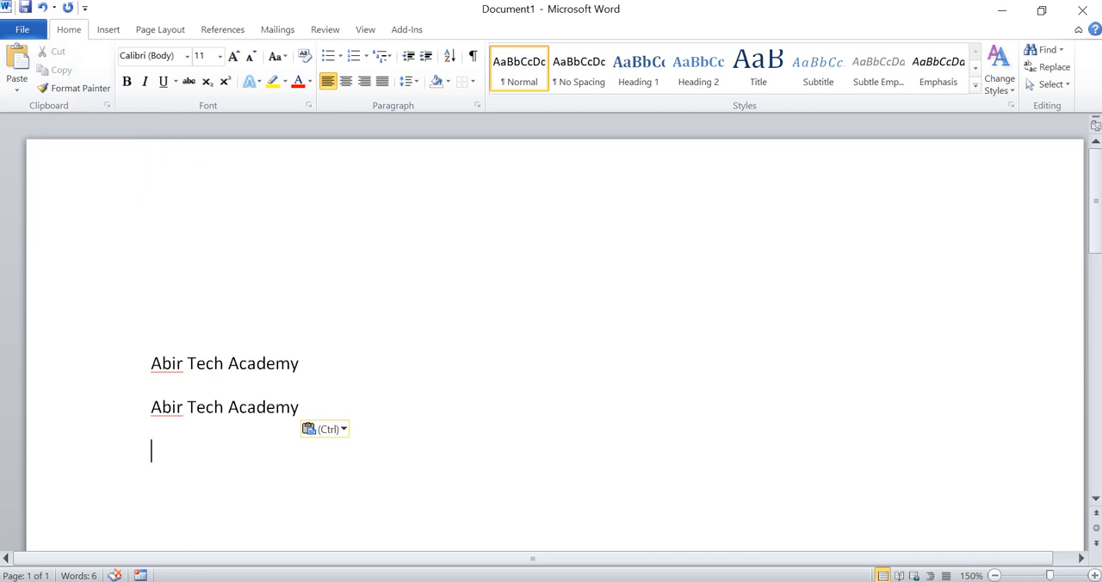
Step: Make the upper "Abir Tech Academy" line bold and highlight it in yellow
{"action": "left_click_drag", "start_coordinate": [301, 364], "coordinate": [147, 364]}
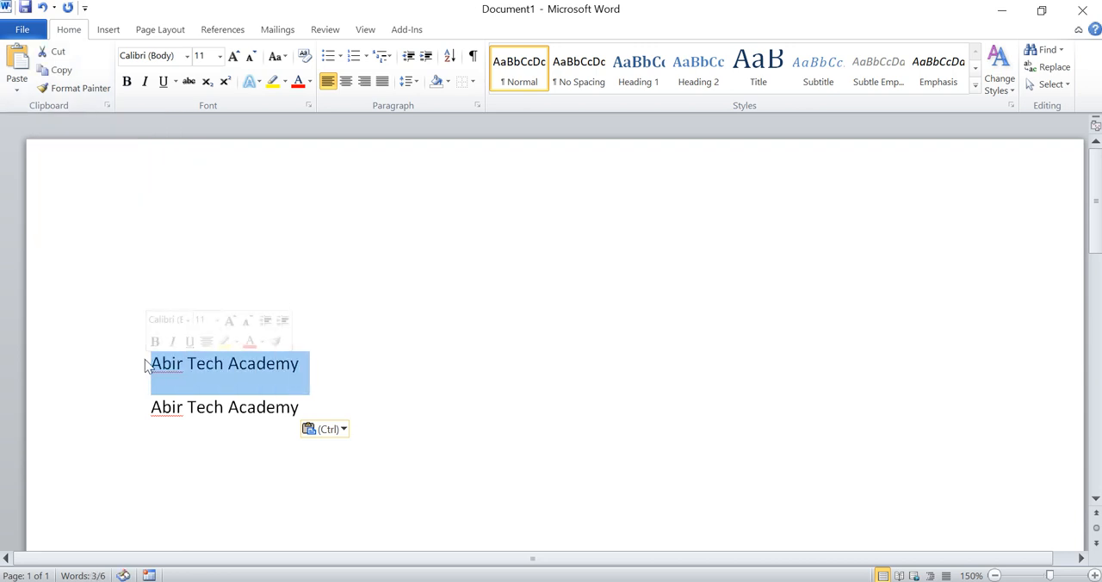
{"action": "left_click", "coordinate": [126, 81]}
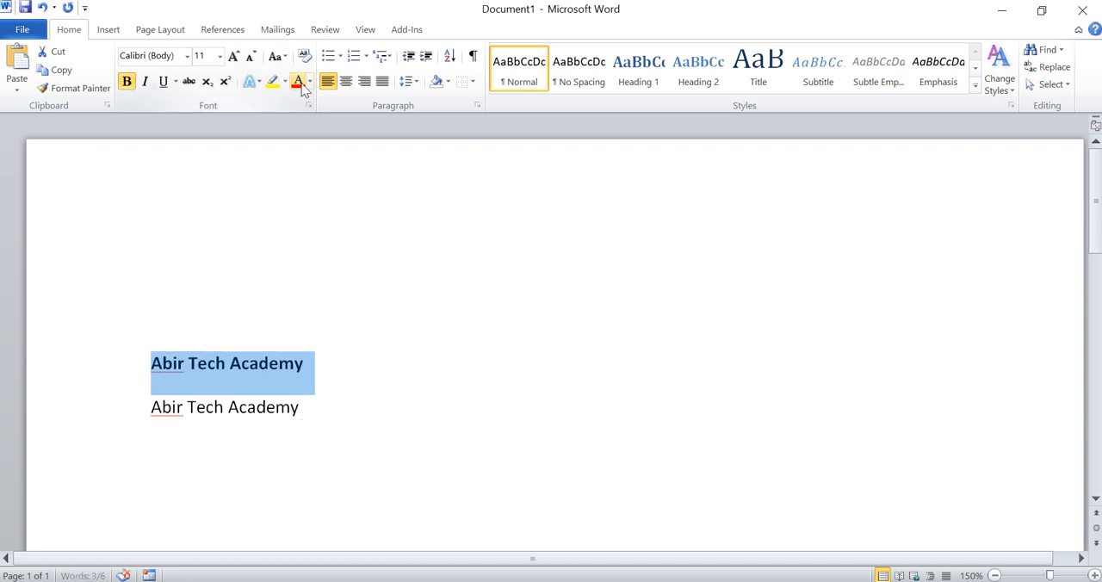
{"action": "left_click", "coordinate": [273, 82]}
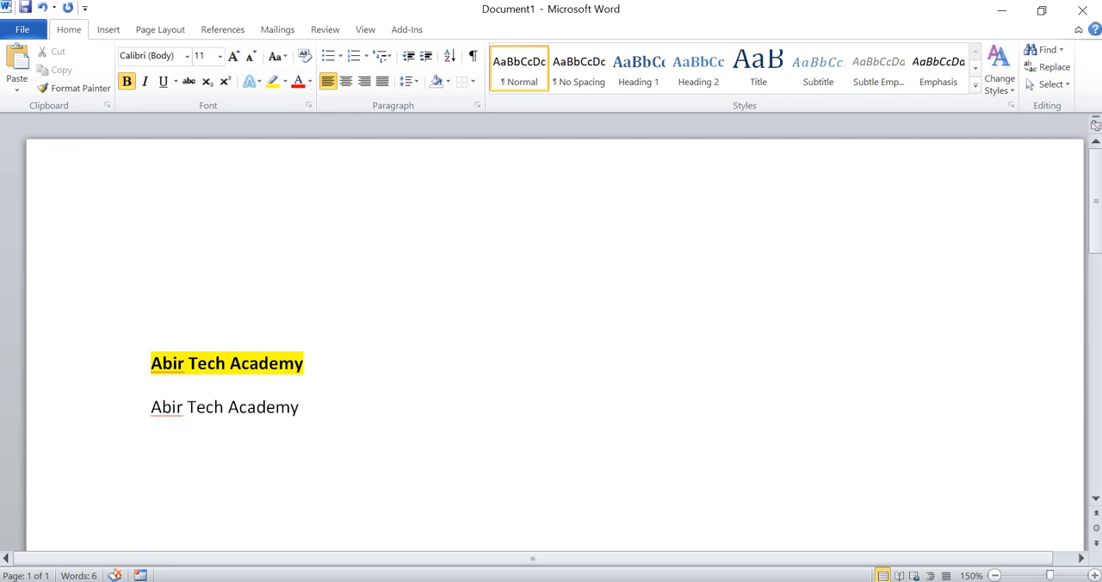
Step: Transfer the upper line's bold and yellow highlight formatting to the word "Academy" in the lower line with Format Painter
{"action": "left_click_drag", "start_coordinate": [307, 364], "coordinate": [151, 364]}
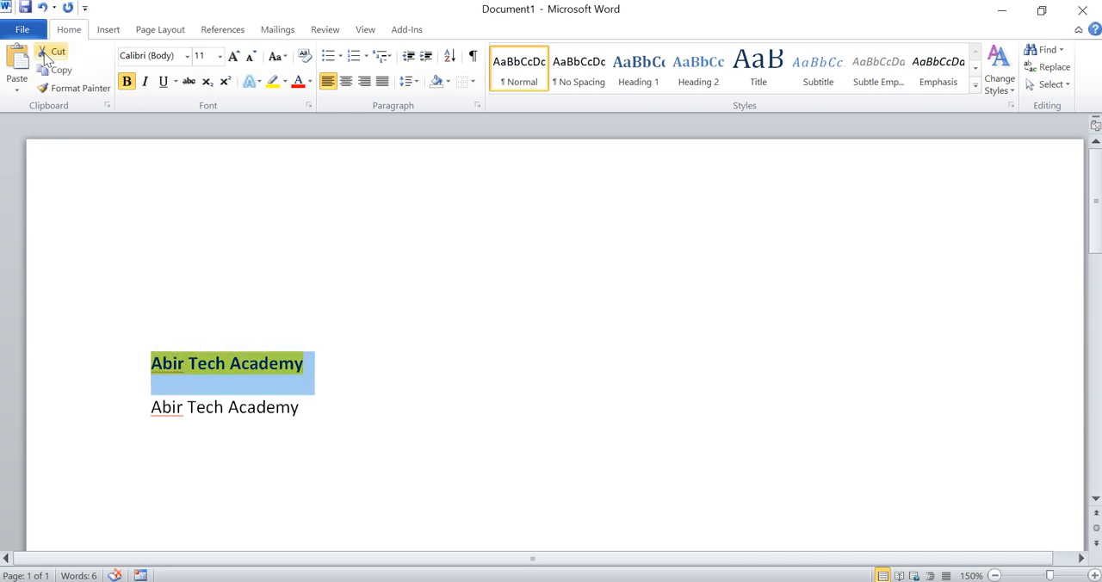
{"action": "left_click", "coordinate": [69, 89]}
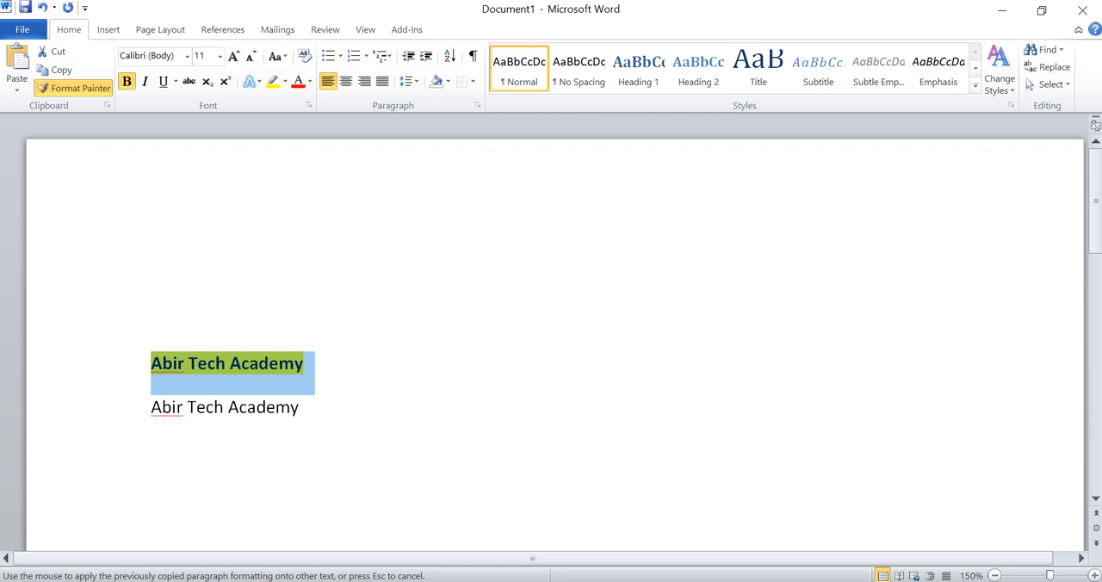
{"action": "left_click", "coordinate": [248, 407]}
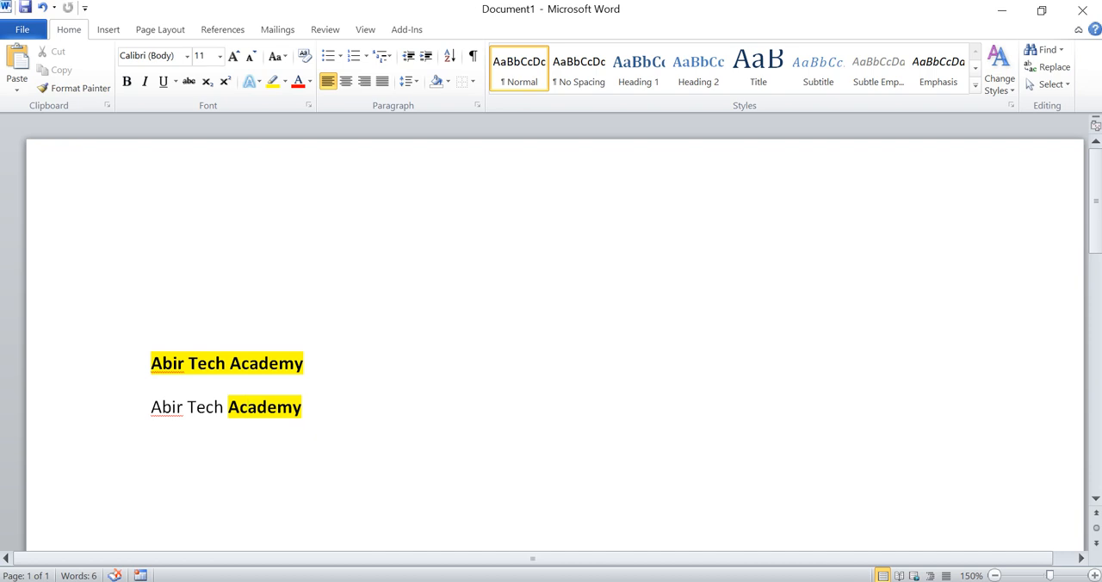
{"action": "left_click_drag", "start_coordinate": [302, 430], "coordinate": [228, 409]}
{"action": "key", "text": "ctrl+a"}
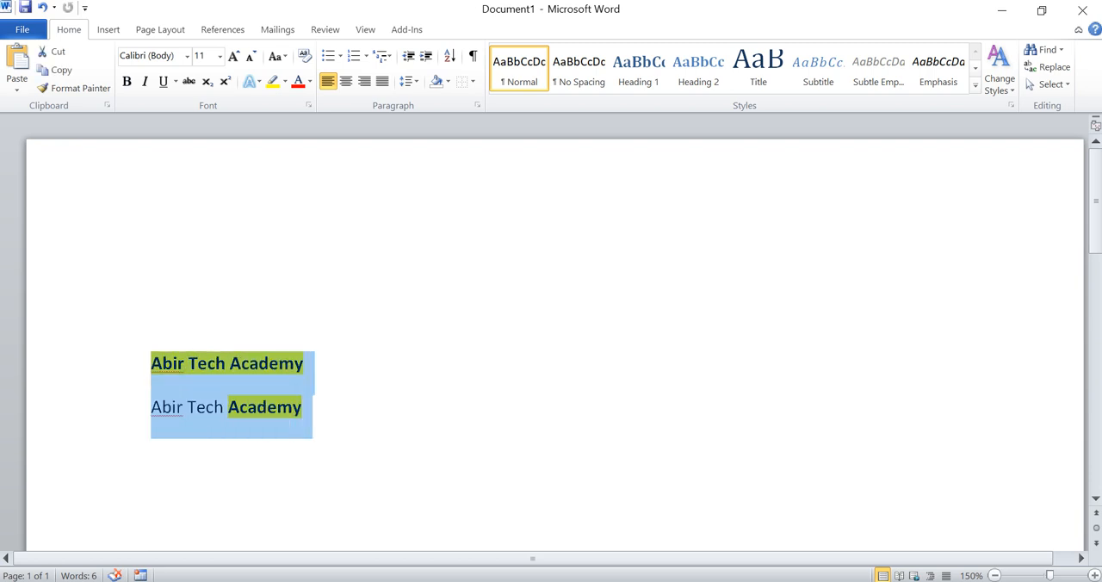
{"action": "left_click", "coordinate": [315, 394]}
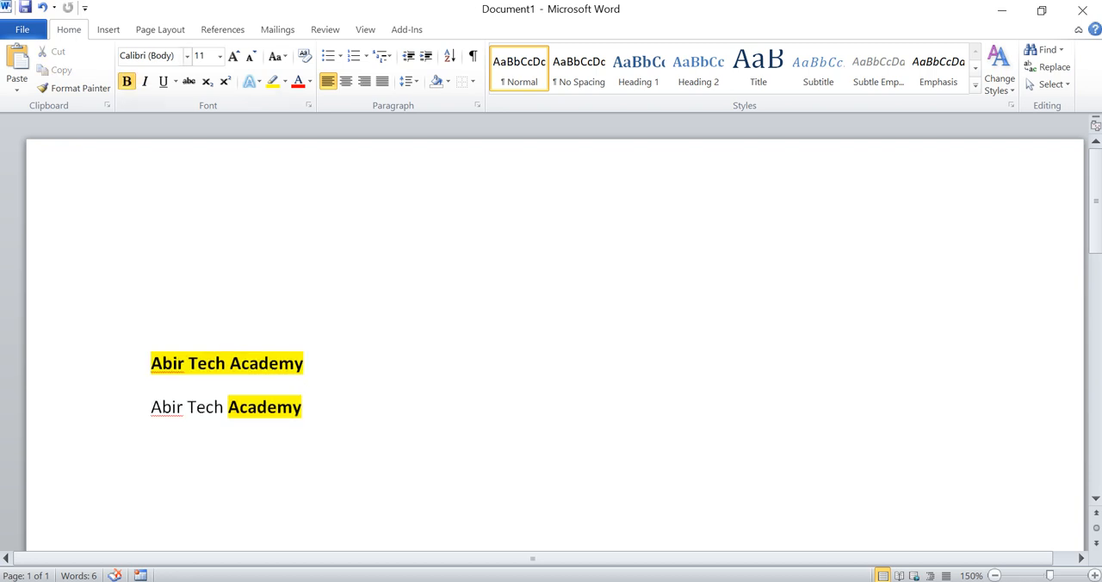
Step: Change the font of the upper "Abir Tech Academy" line to Times New Roman
{"action": "left_click", "coordinate": [187, 56]}
{"action": "left_click", "coordinate": [188, 56]}
{"action": "triple_click", "coordinate": [172, 364]}
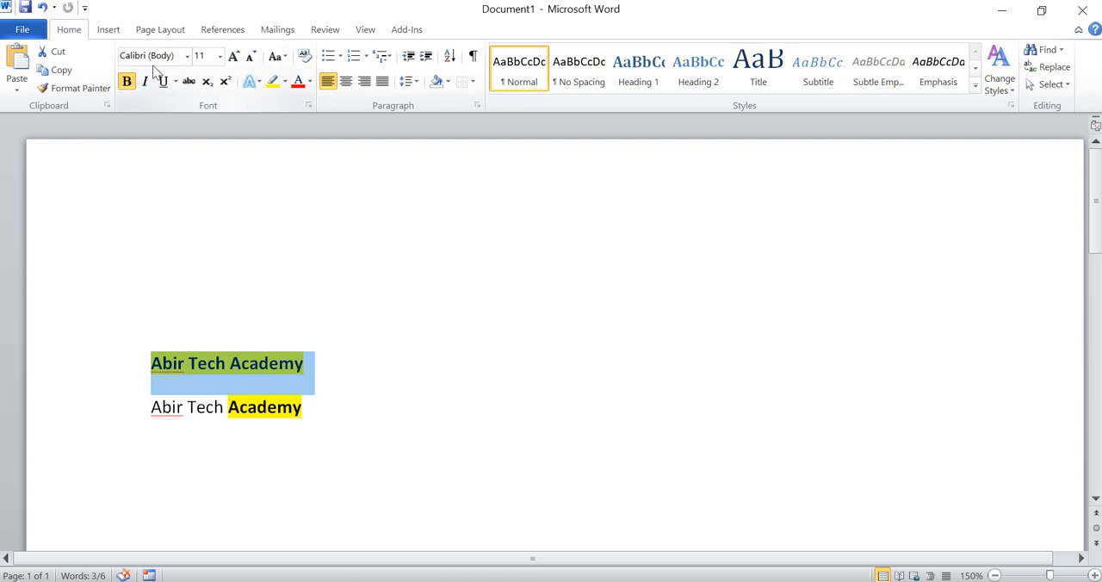
{"action": "left_click", "coordinate": [188, 56]}
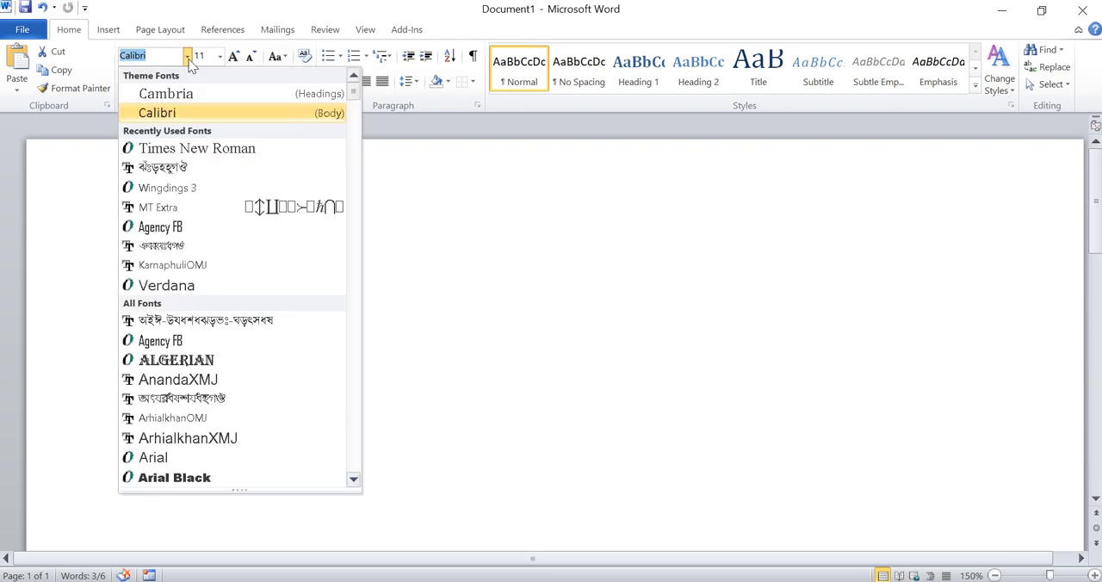
{"action": "left_click", "coordinate": [177, 148]}
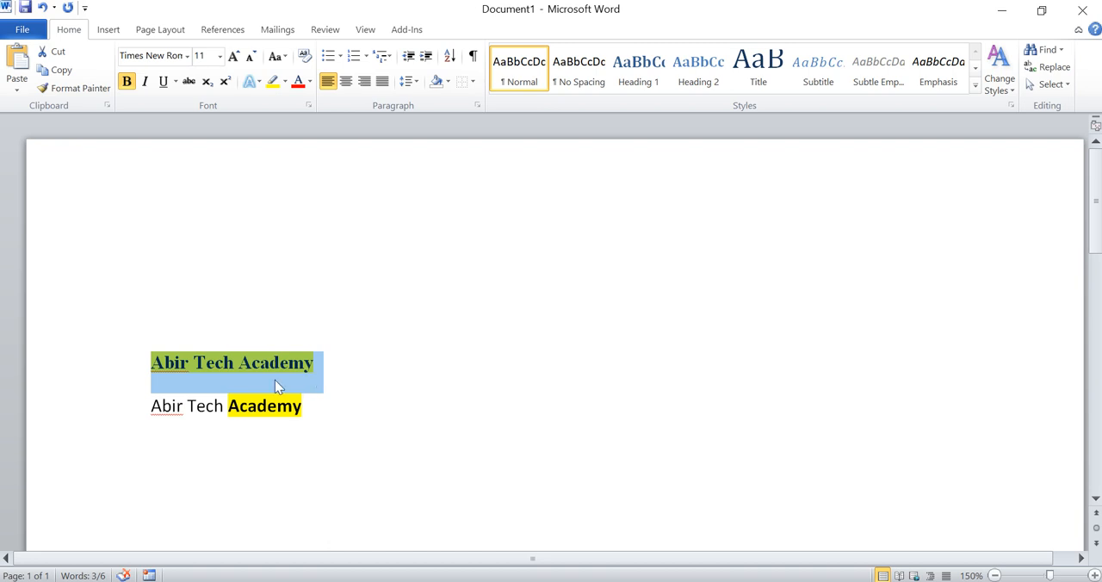
Step: Try the MT Extra font and the Verdana font on the upper line
{"action": "left_click", "coordinate": [188, 56]}
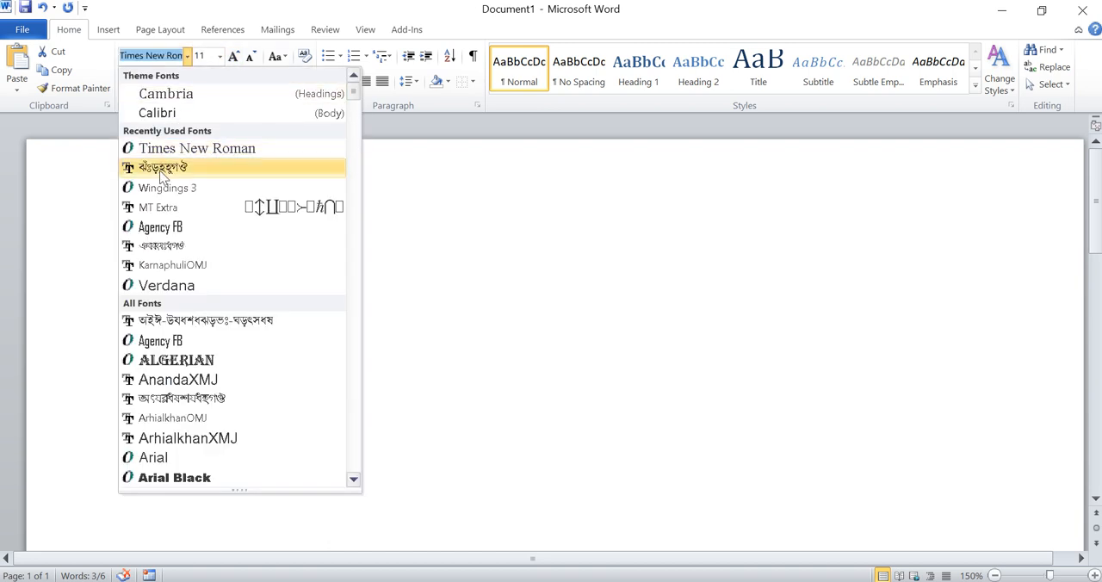
{"action": "left_click", "coordinate": [159, 207]}
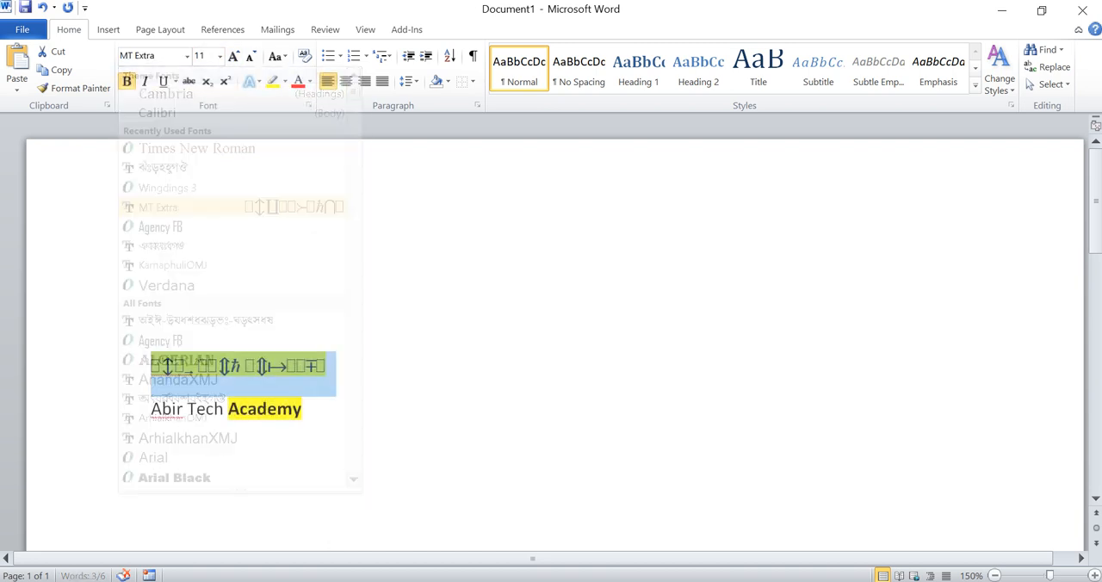
{"action": "left_click", "coordinate": [188, 56]}
{"action": "left_click", "coordinate": [196, 285]}
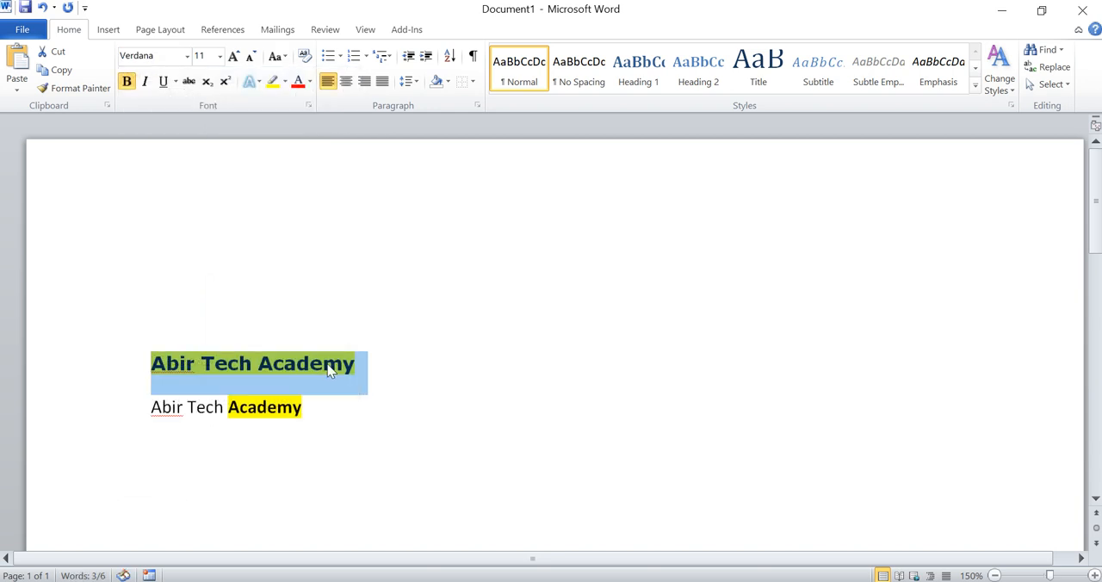
Step: Set the upper line's font back to the Calibri body font and deselect the line
{"action": "left_click", "coordinate": [187, 57]}
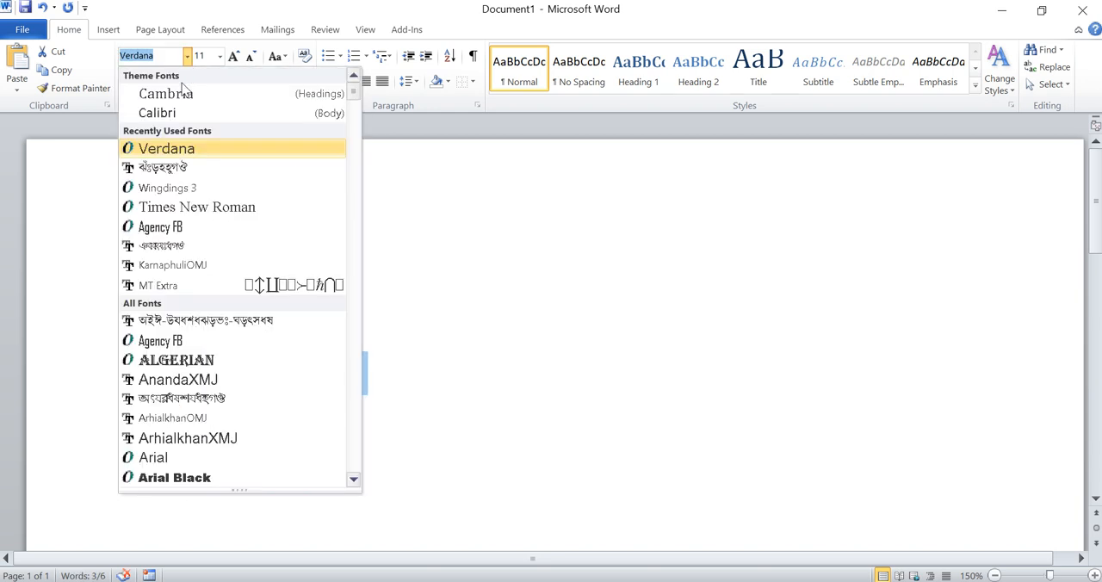
{"action": "left_click", "coordinate": [172, 112]}
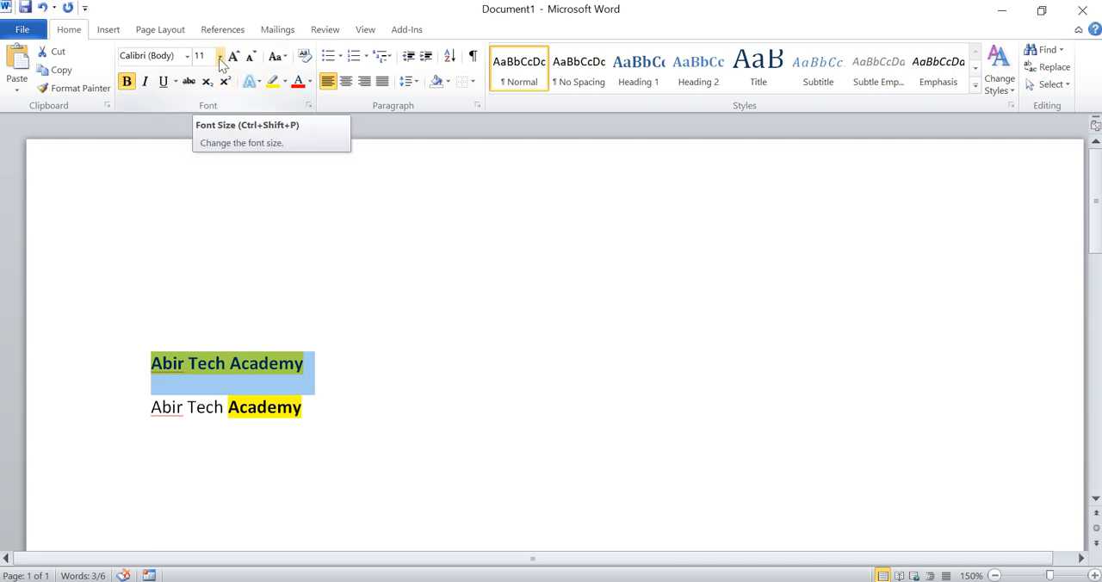
{"action": "left_click", "coordinate": [360, 381]}
Step: Enlarge the upper line's text to size 16 with Grow Font, and reduce it to size 12 with Shrink Font
{"action": "left_click_drag", "start_coordinate": [309, 367], "coordinate": [160, 360]}
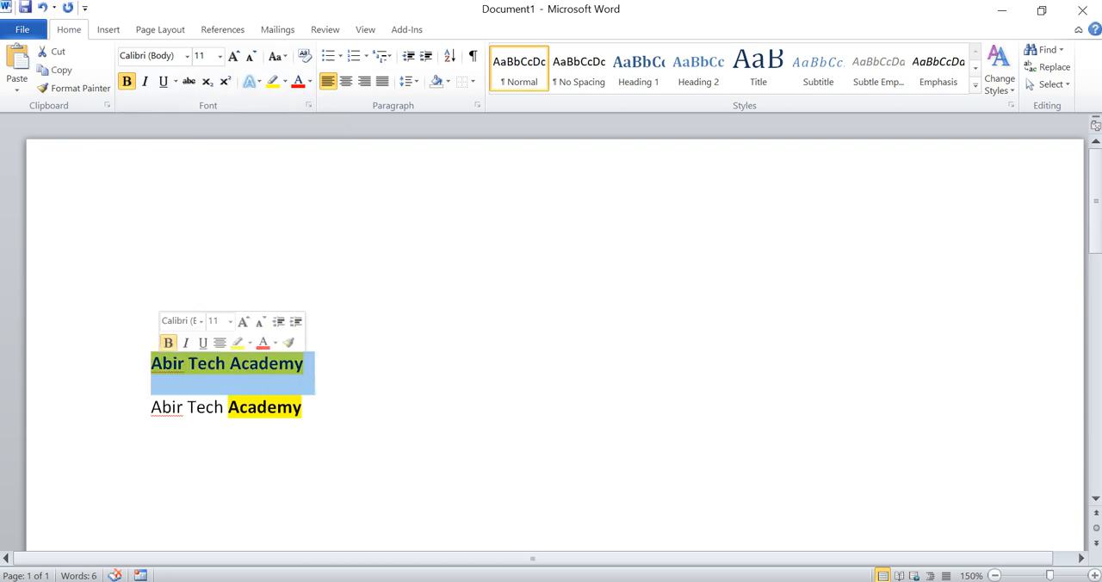
{"action": "left_click", "coordinate": [219, 55]}
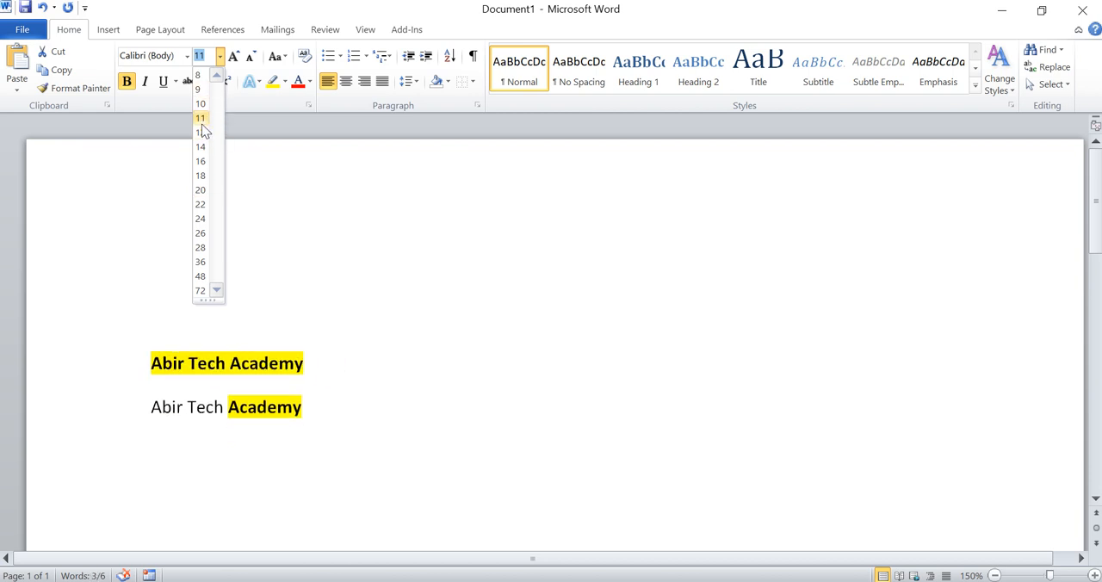
{"action": "left_click", "coordinate": [220, 56]}
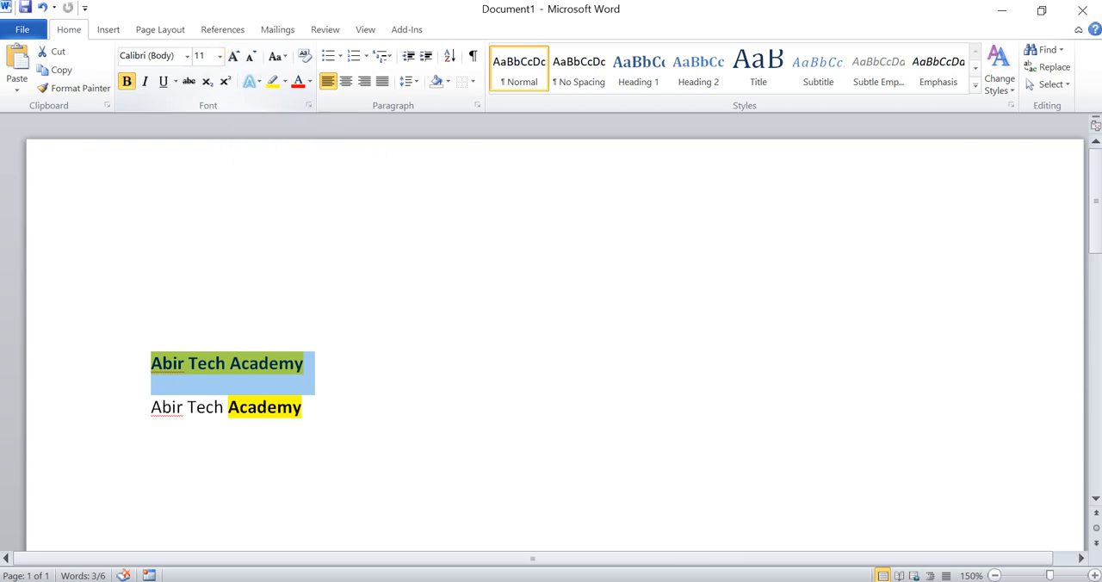
{"action": "left_click", "coordinate": [220, 56]}
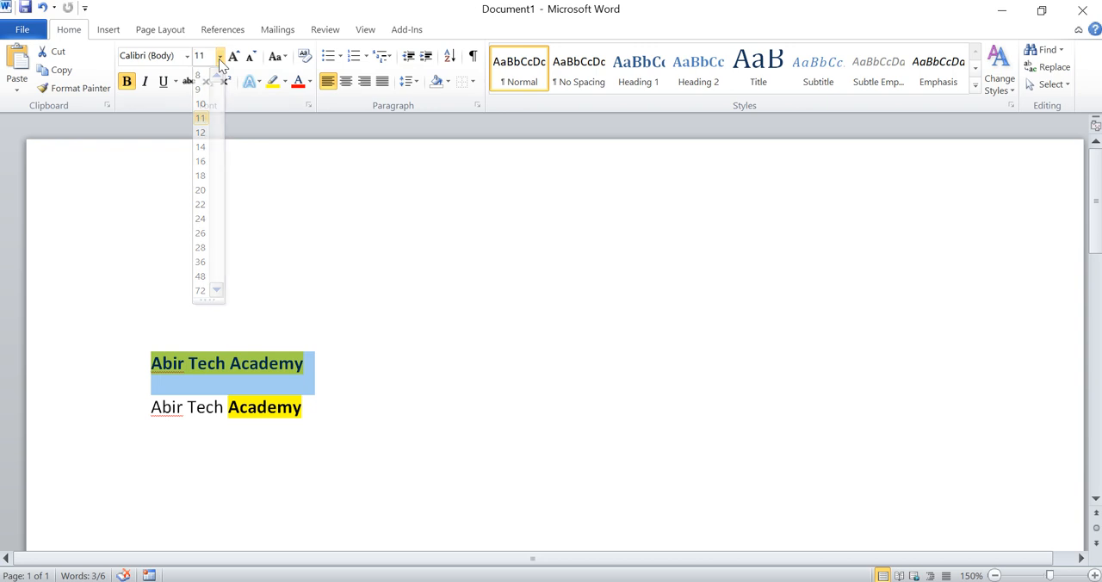
{"action": "left_click", "coordinate": [233, 57]}
{"action": "left_click", "coordinate": [234, 57]}
{"action": "left_click", "coordinate": [233, 57]}
{"action": "left_click", "coordinate": [233, 57]}
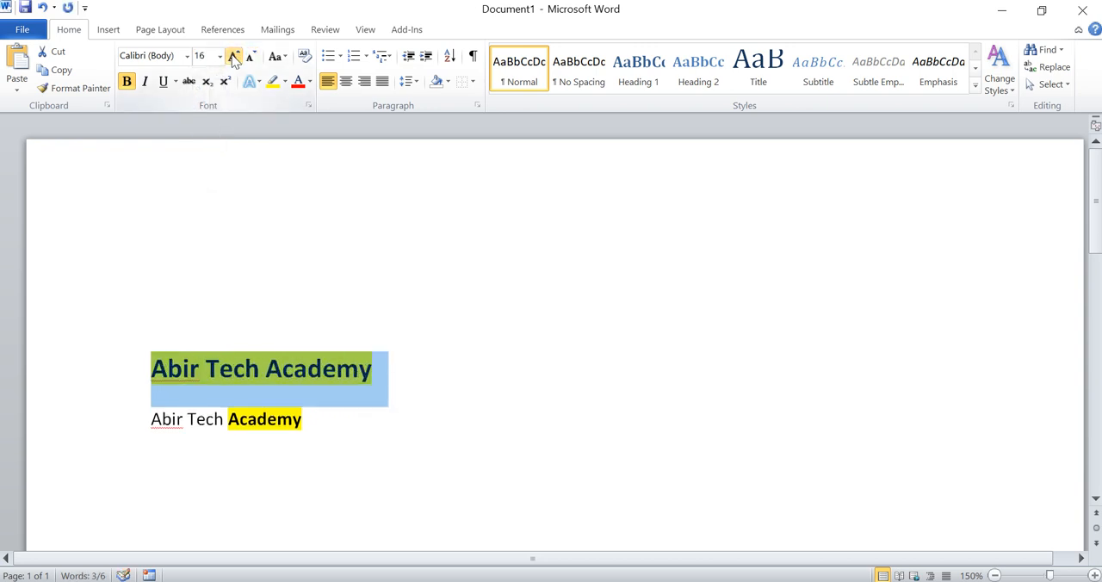
{"action": "left_click", "coordinate": [250, 59]}
{"action": "left_click", "coordinate": [250, 58]}
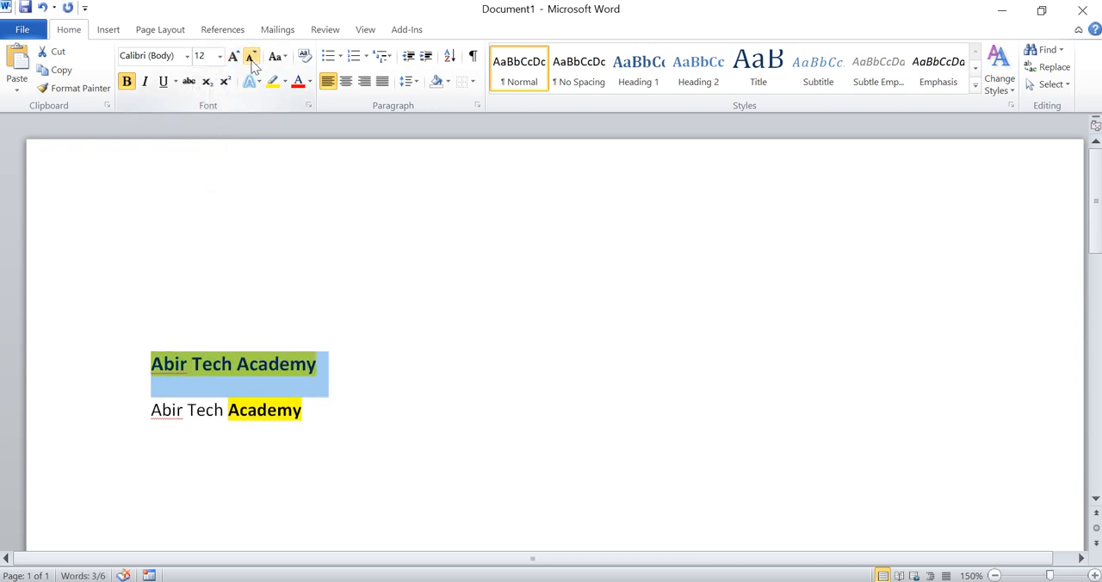
Step: Convert the upper "Abir Tech Academy" line to UPPERCASE with Change Case and deselect it
{"action": "left_click", "coordinate": [277, 60]}
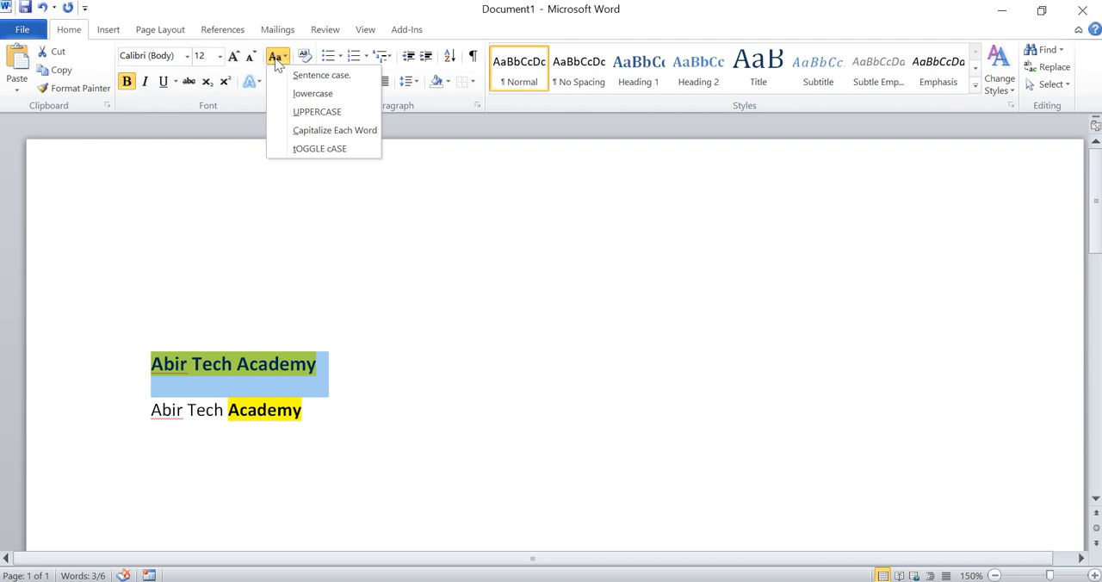
{"action": "left_click", "coordinate": [278, 61]}
{"action": "left_click", "coordinate": [335, 374]}
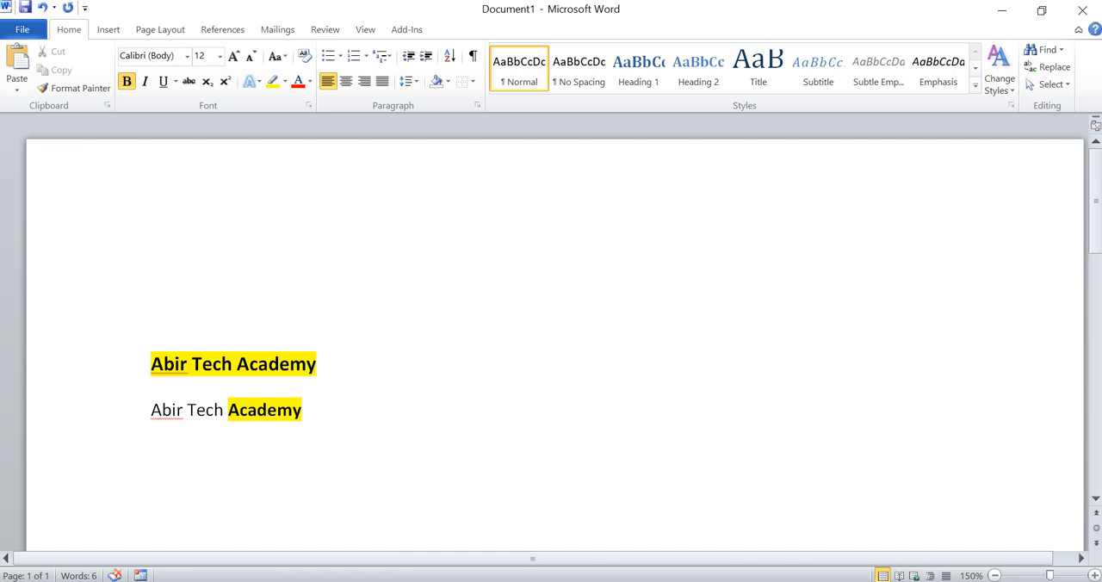
{"action": "left_click_drag", "start_coordinate": [326, 371], "coordinate": [146, 351]}
{"action": "left_click", "coordinate": [278, 59]}
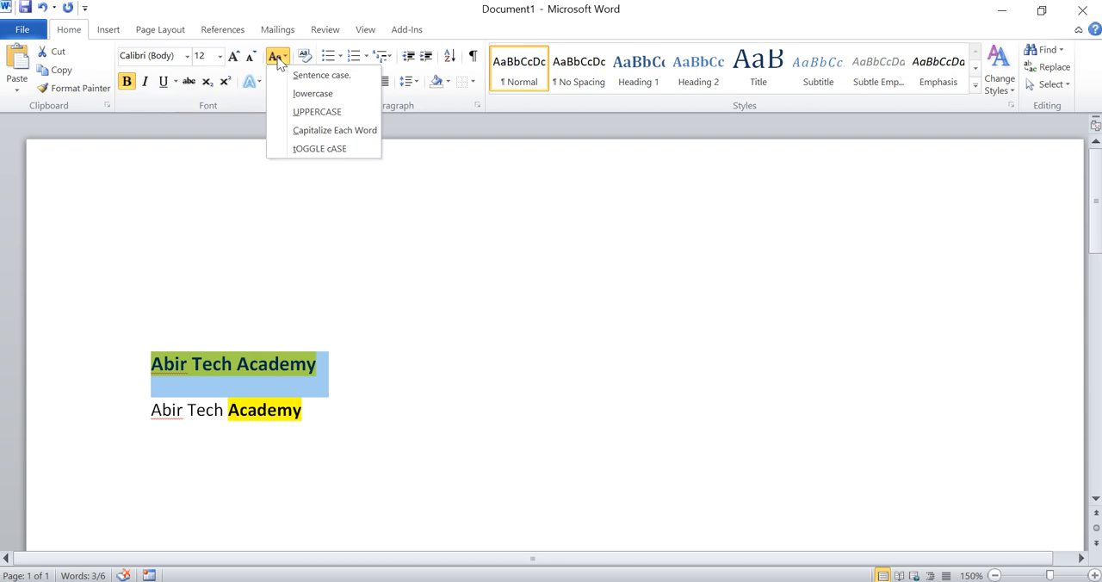
{"action": "left_click", "coordinate": [279, 61]}
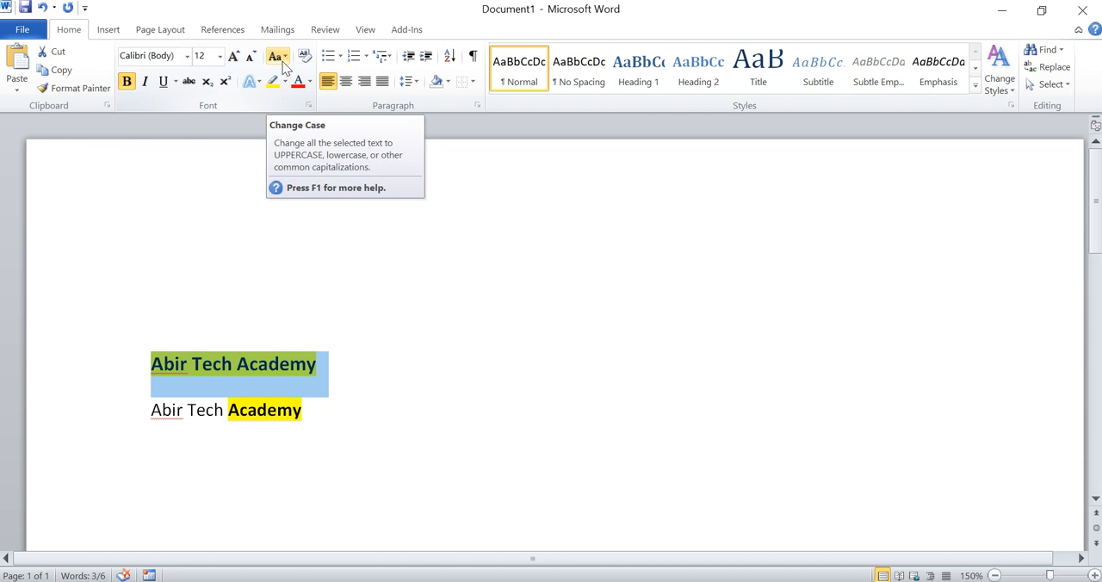
{"action": "left_click", "coordinate": [282, 64]}
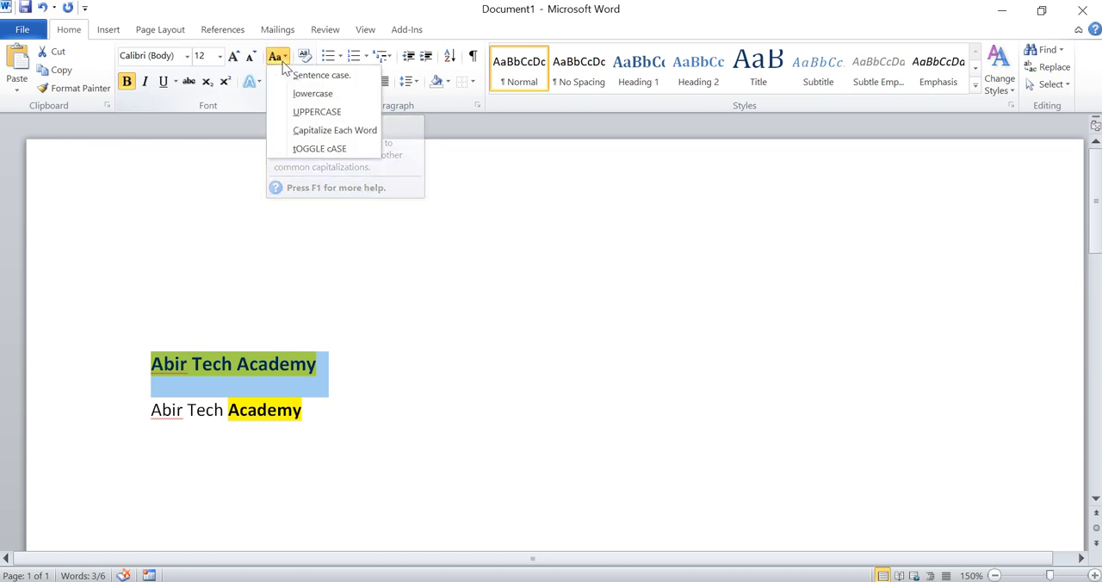
{"action": "left_click", "coordinate": [316, 113]}
{"action": "left_click", "coordinate": [308, 365]}
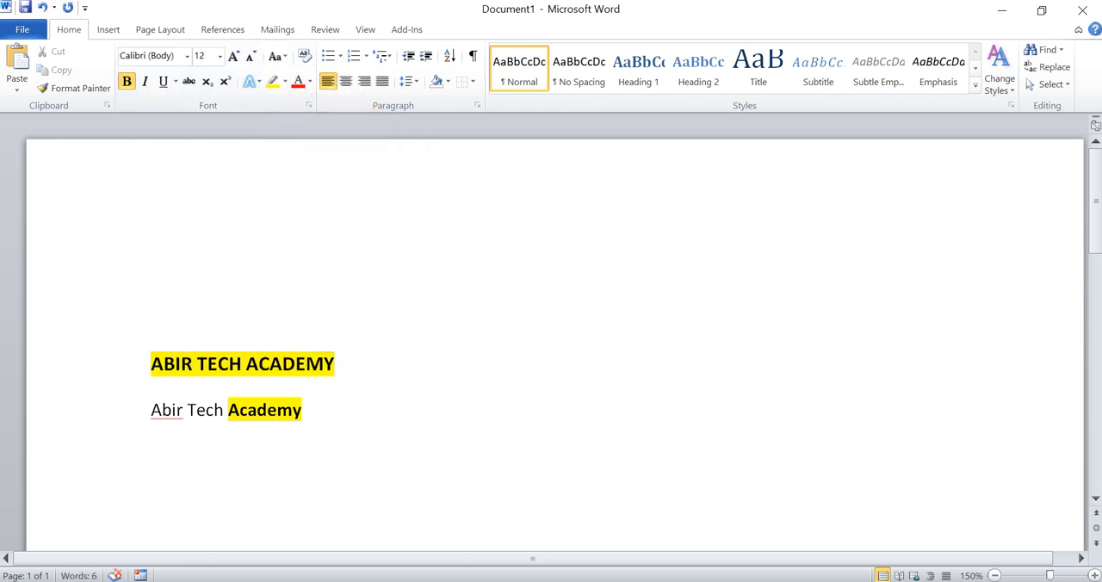
Step: Change the upper line's capitalization to Sentence case
{"action": "left_click", "coordinate": [336, 364]}
{"action": "left_click_drag", "start_coordinate": [335, 364], "coordinate": [153, 365]}
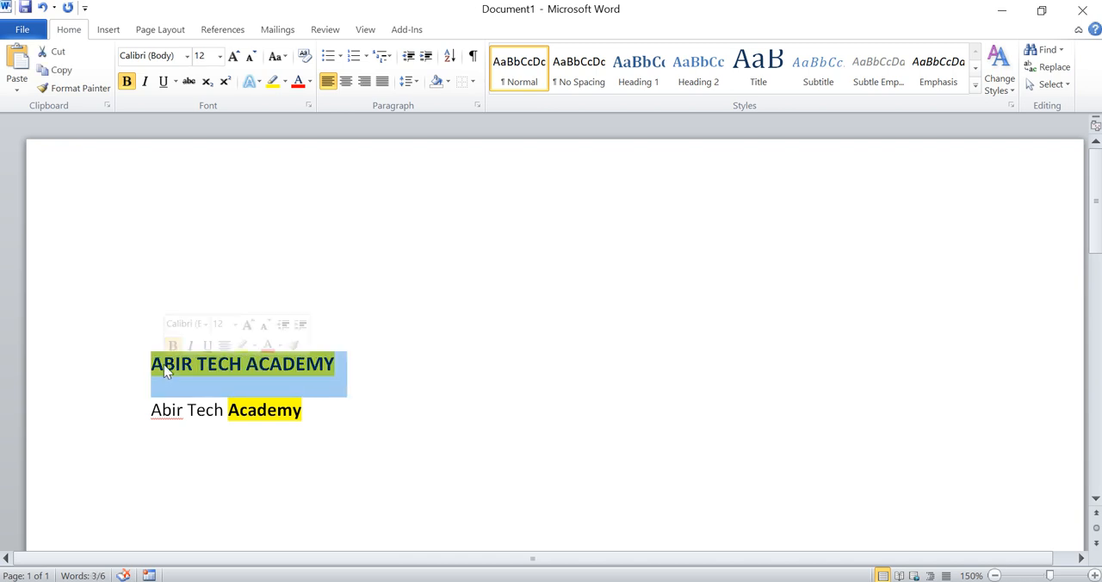
{"action": "left_click", "coordinate": [287, 56]}
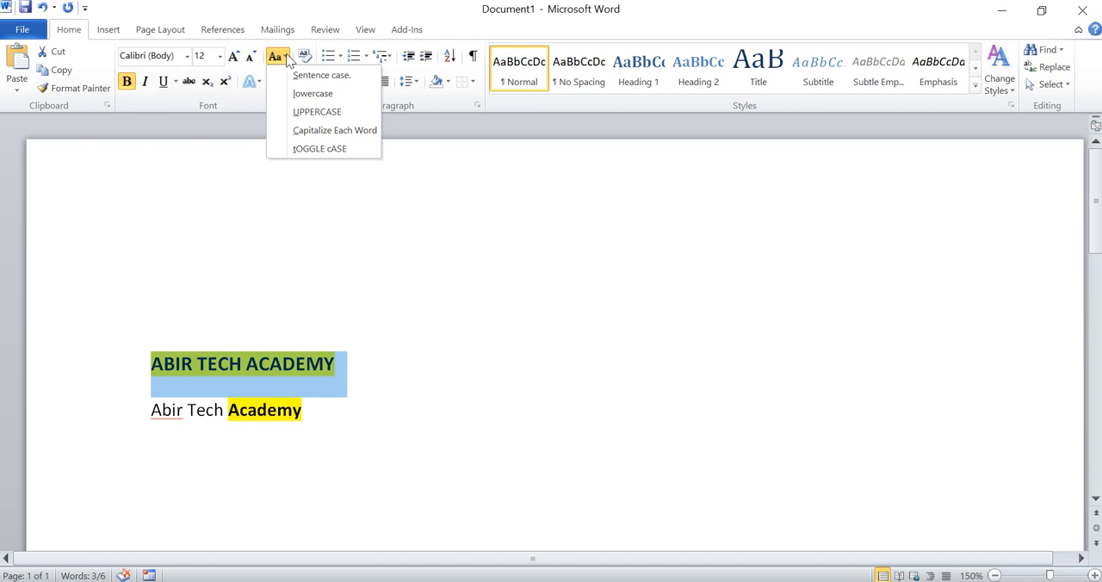
{"action": "left_click", "coordinate": [312, 78]}
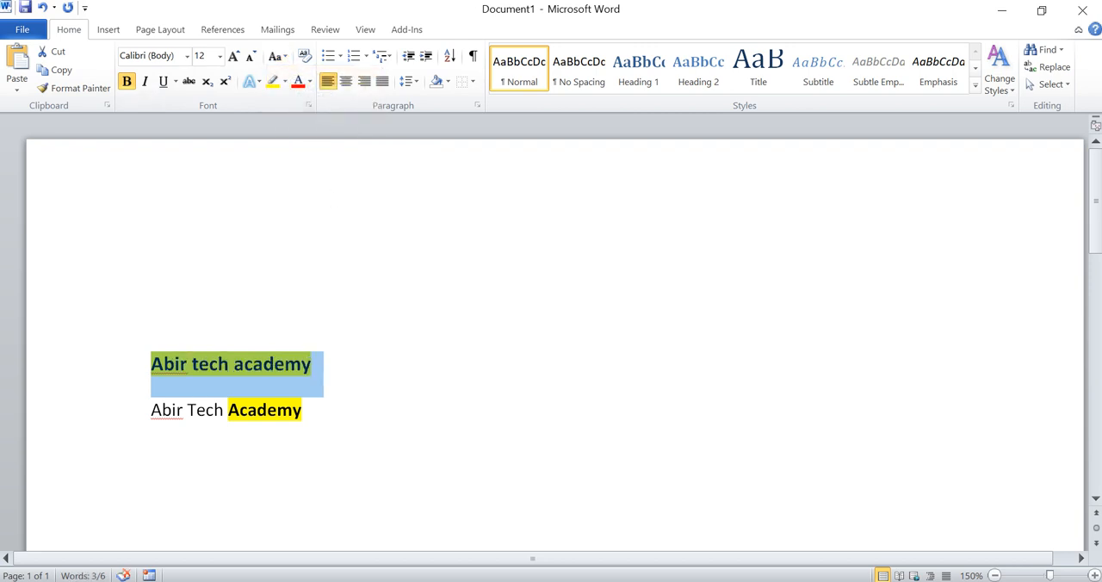
Step: Change the upper line to lowercase, and then to Capitalize Each Word
{"action": "left_click", "coordinate": [283, 58]}
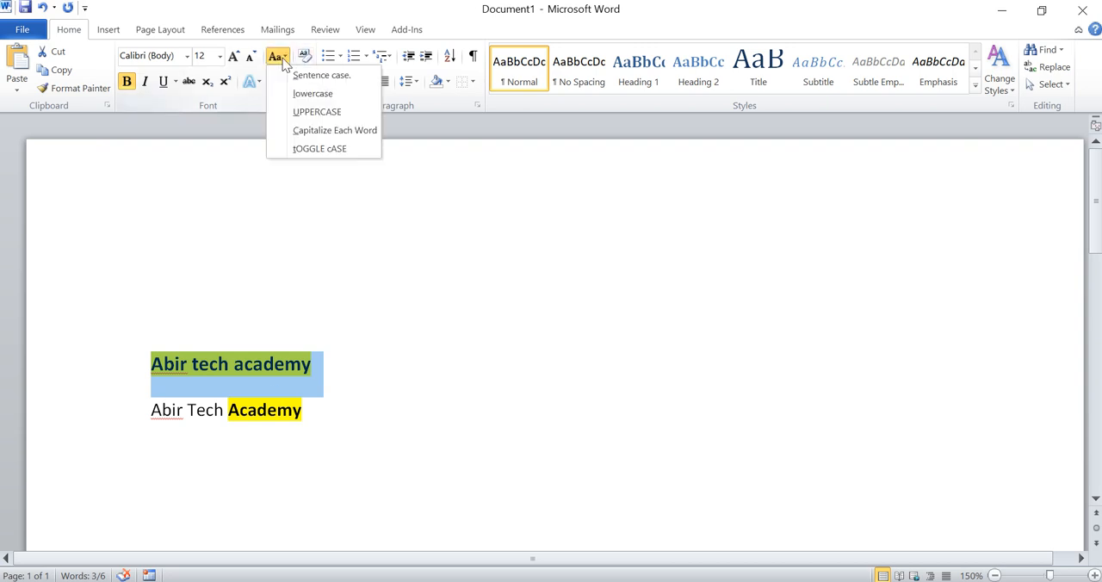
{"action": "left_click", "coordinate": [313, 95]}
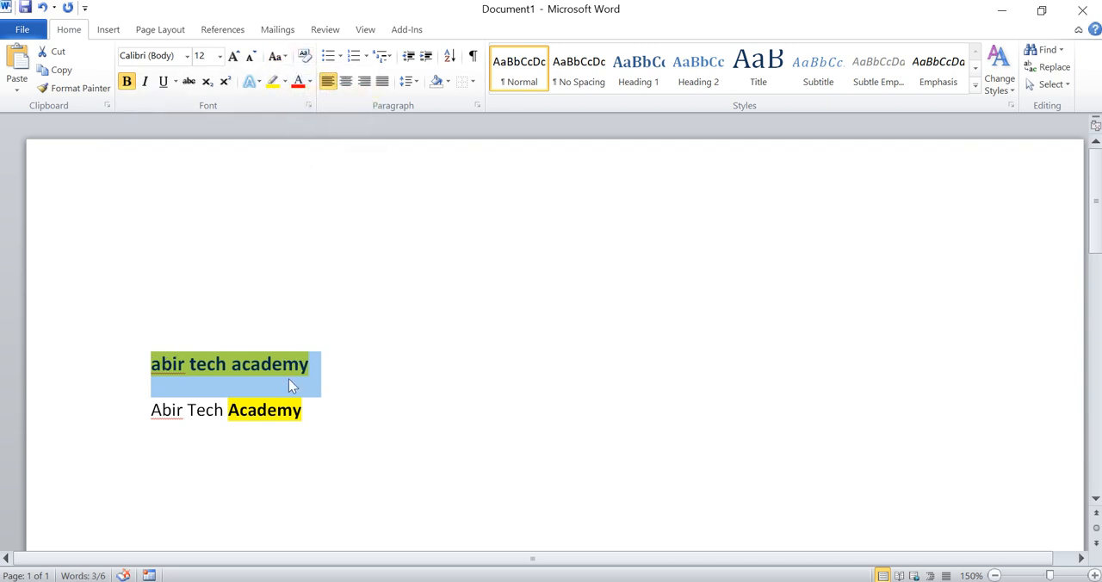
{"action": "left_click", "coordinate": [283, 61]}
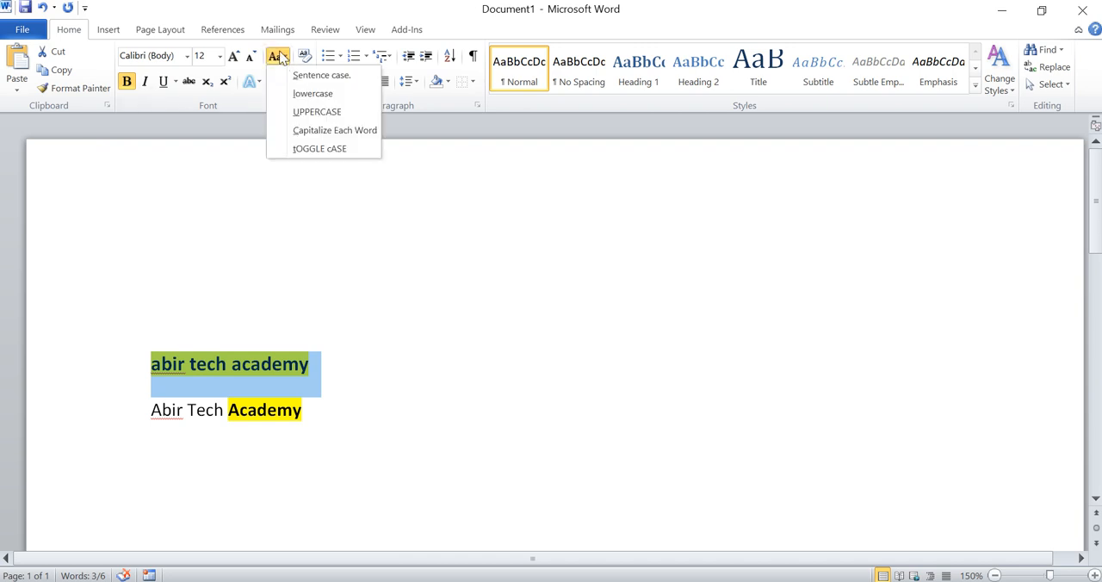
{"action": "left_click", "coordinate": [314, 131]}
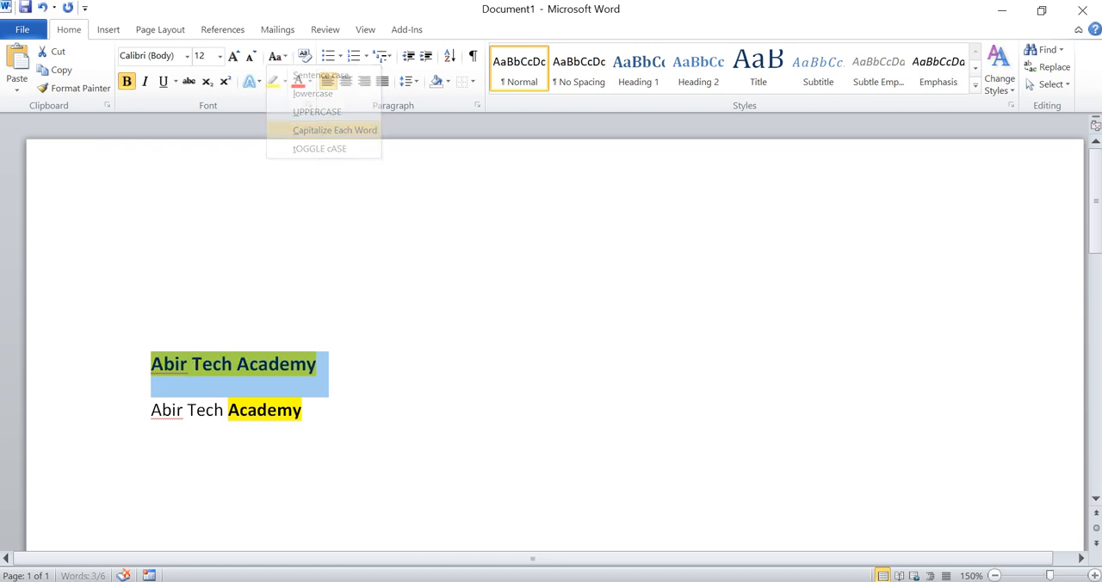
Step: Clear all formatting from the upper line and remove its yellow highlight
{"action": "left_click", "coordinate": [317, 366]}
{"action": "left_click_drag", "start_coordinate": [317, 367], "coordinate": [193, 366]}
{"action": "triple_click", "coordinate": [168, 372]}
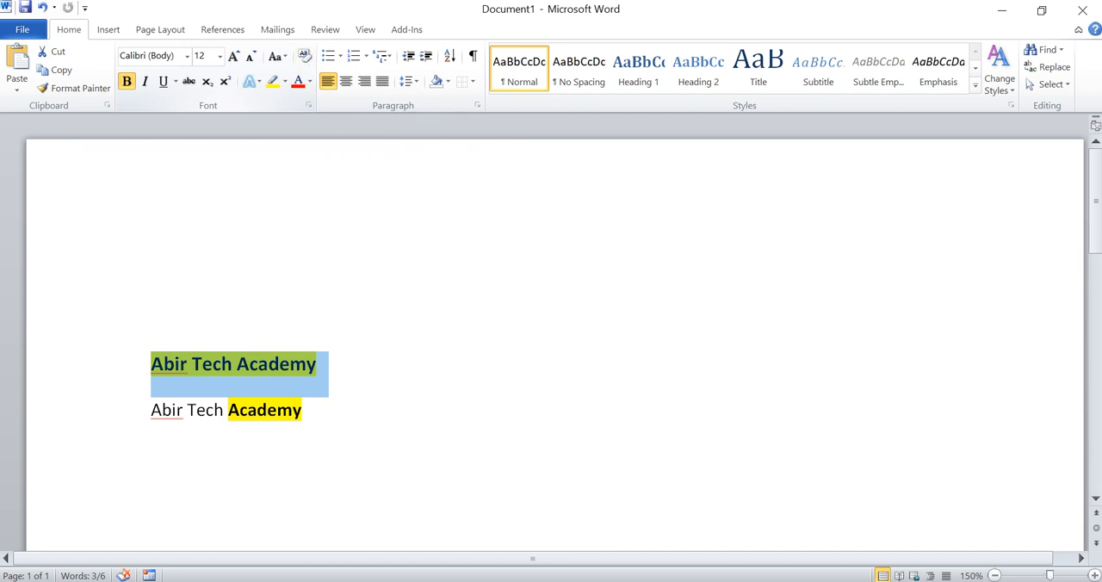
{"action": "left_click", "coordinate": [305, 59]}
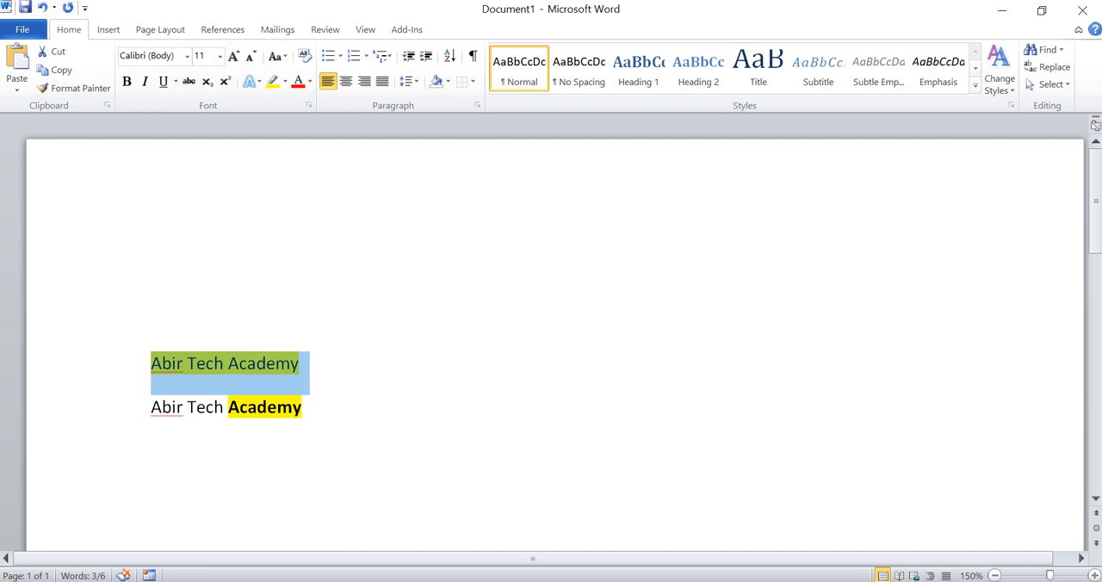
{"action": "left_click", "coordinate": [285, 84]}
{"action": "left_click", "coordinate": [307, 177]}
{"action": "left_click", "coordinate": [300, 363]}
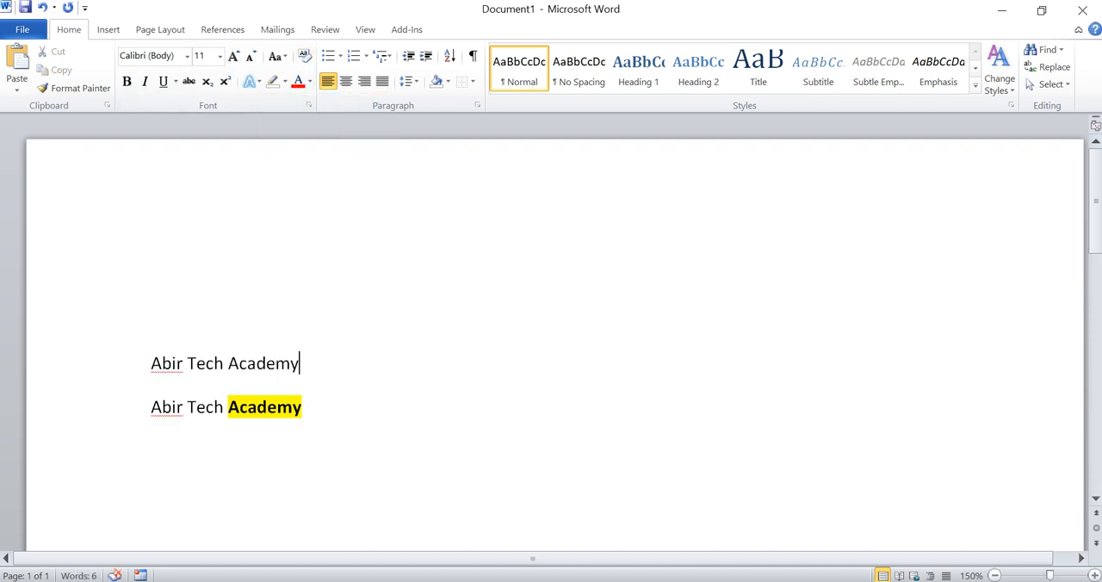
Step: Make the upper "Abir Tech Academy" line bold and italic
{"action": "left_click_drag", "start_coordinate": [299, 363], "coordinate": [148, 365]}
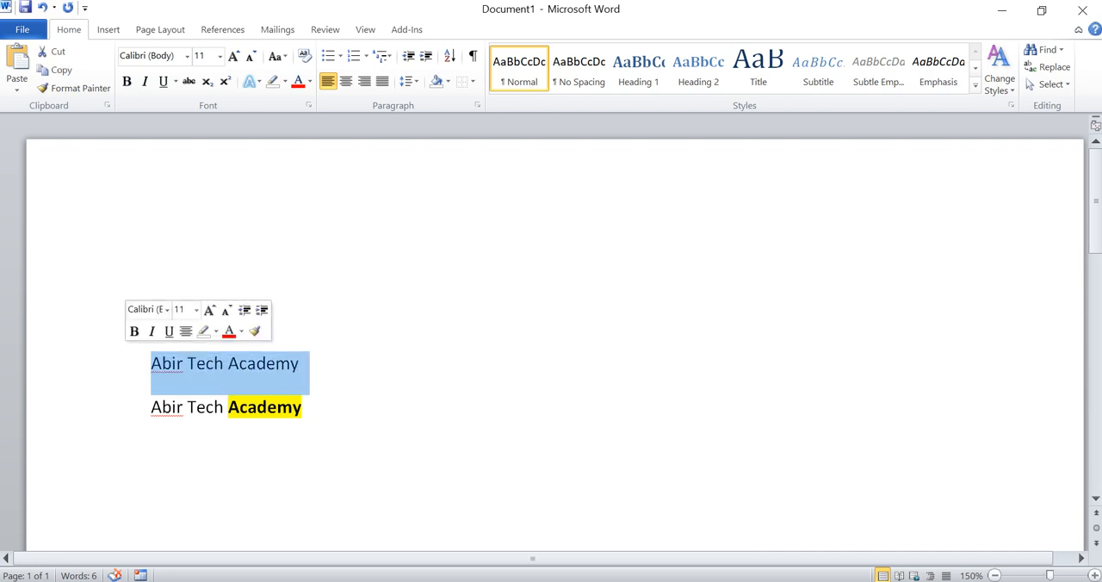
{"action": "left_click", "coordinate": [127, 83]}
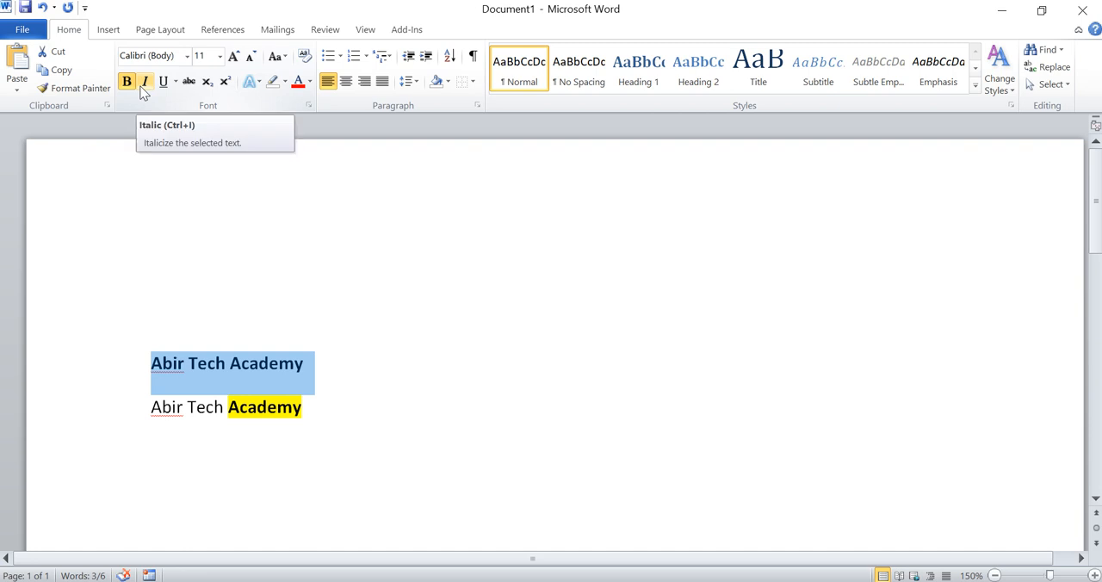
{"action": "left_click", "coordinate": [145, 86]}
{"action": "left_click", "coordinate": [146, 85]}
{"action": "left_click", "coordinate": [146, 86]}
{"action": "left_click", "coordinate": [146, 85]}
{"action": "left_click", "coordinate": [145, 85]}
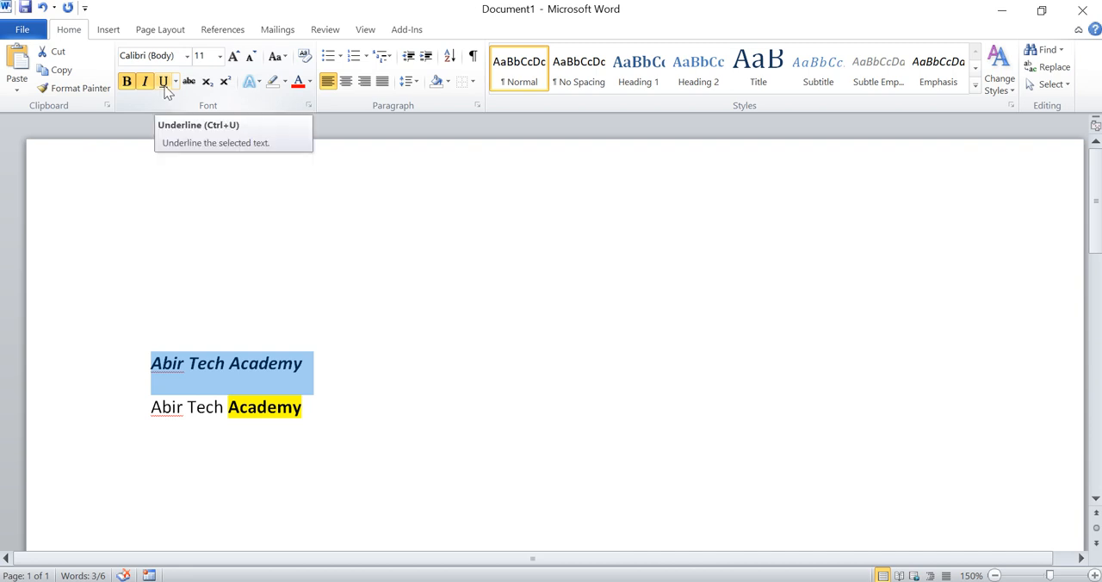
Step: Try the standard underline on the upper line and preview the double underline style
{"action": "left_click", "coordinate": [166, 89]}
{"action": "left_click", "coordinate": [167, 89]}
{"action": "left_click", "coordinate": [166, 89]}
{"action": "left_click", "coordinate": [166, 88]}
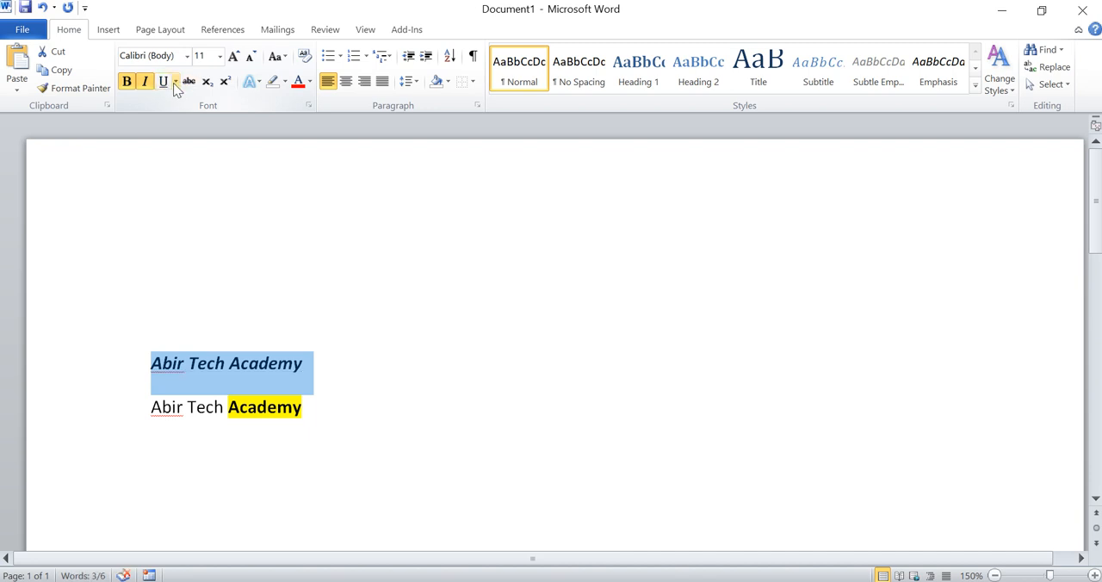
{"action": "left_click", "coordinate": [174, 81]}
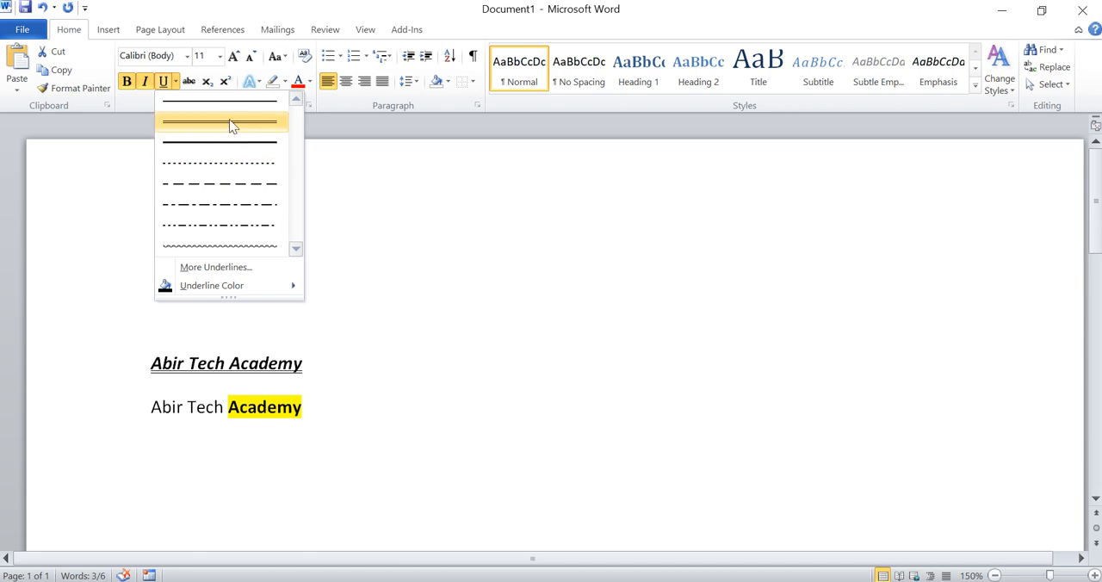
{"action": "left_click", "coordinate": [135, 101]}
Step: Remove the italic and bold formatting from the upper line
{"action": "left_click", "coordinate": [145, 81]}
{"action": "left_click", "coordinate": [127, 81]}
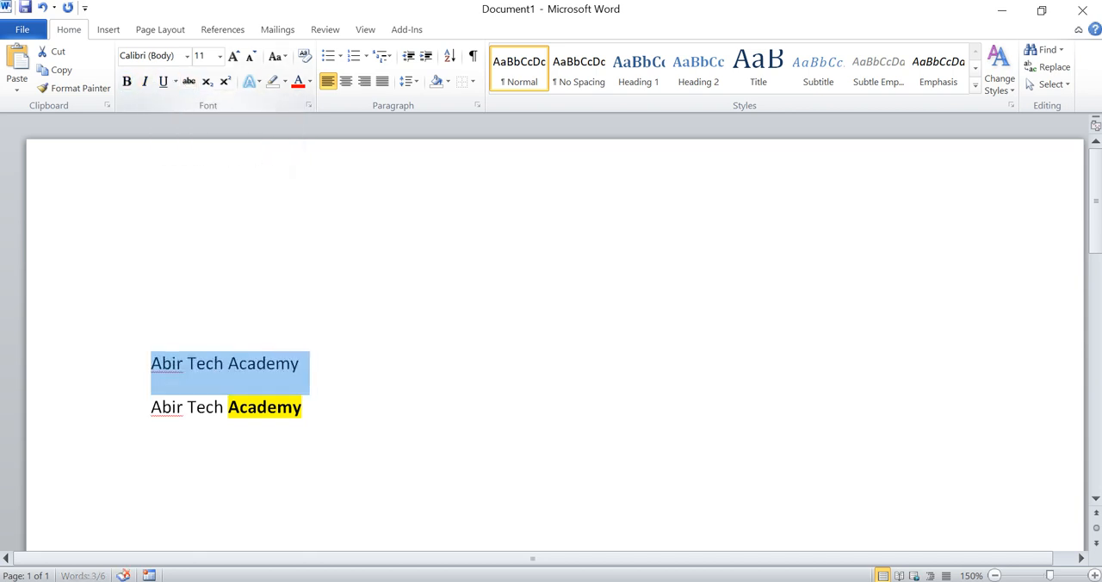
{"action": "left_click", "coordinate": [320, 321]}
Step: Apply strikethrough to the whole upper "Abir Tech Academy" line
{"action": "left_click_drag", "start_coordinate": [305, 363], "coordinate": [152, 364]}
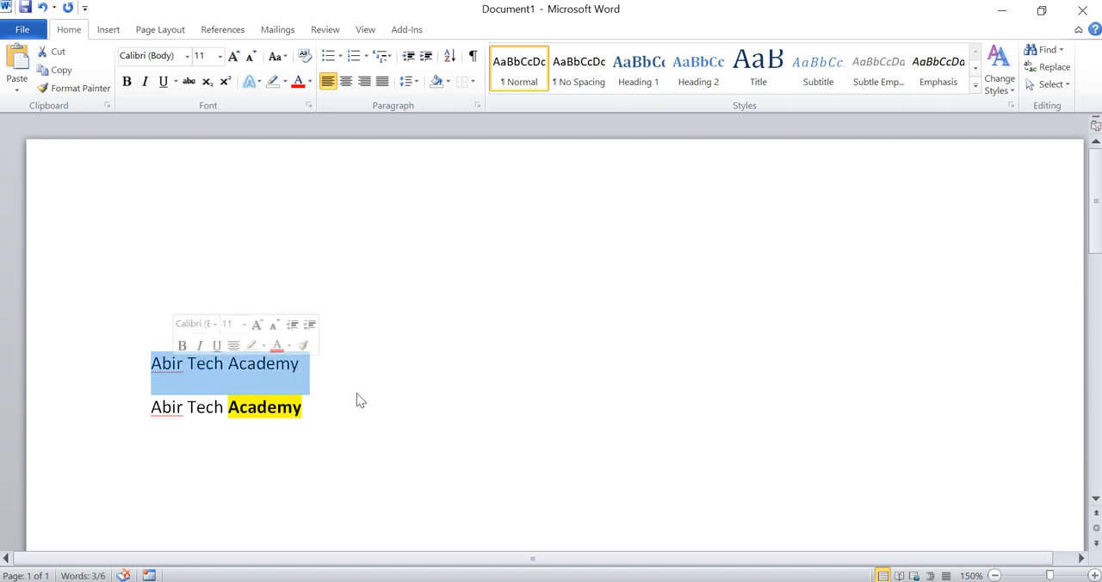
{"action": "left_click", "coordinate": [188, 82]}
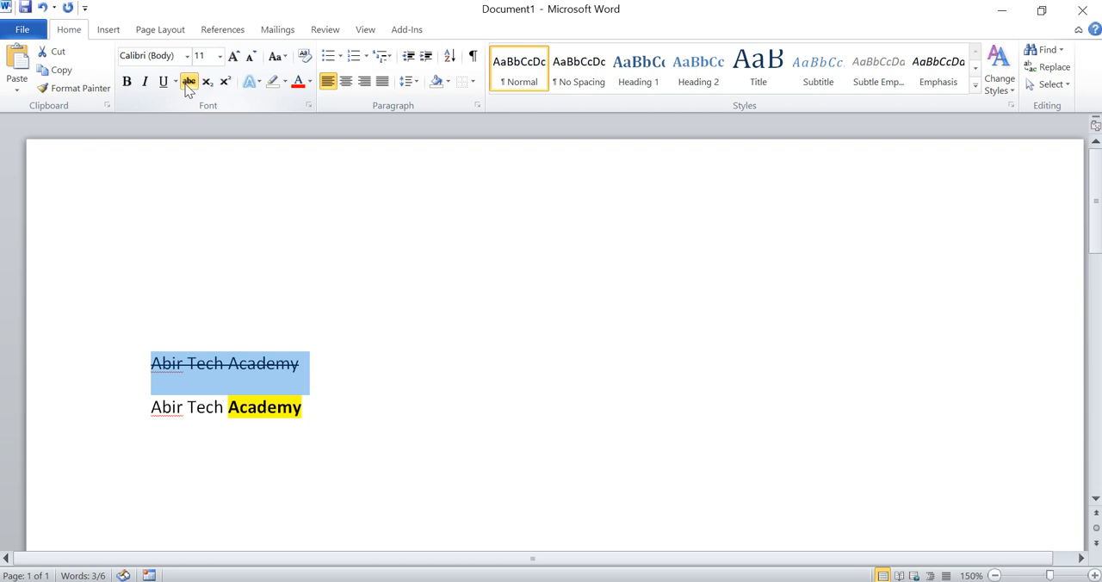
{"action": "left_click", "coordinate": [304, 389]}
{"action": "key", "text": "ctrl+shift+Left"}
{"action": "key", "text": "ctrl+shift+Left"}
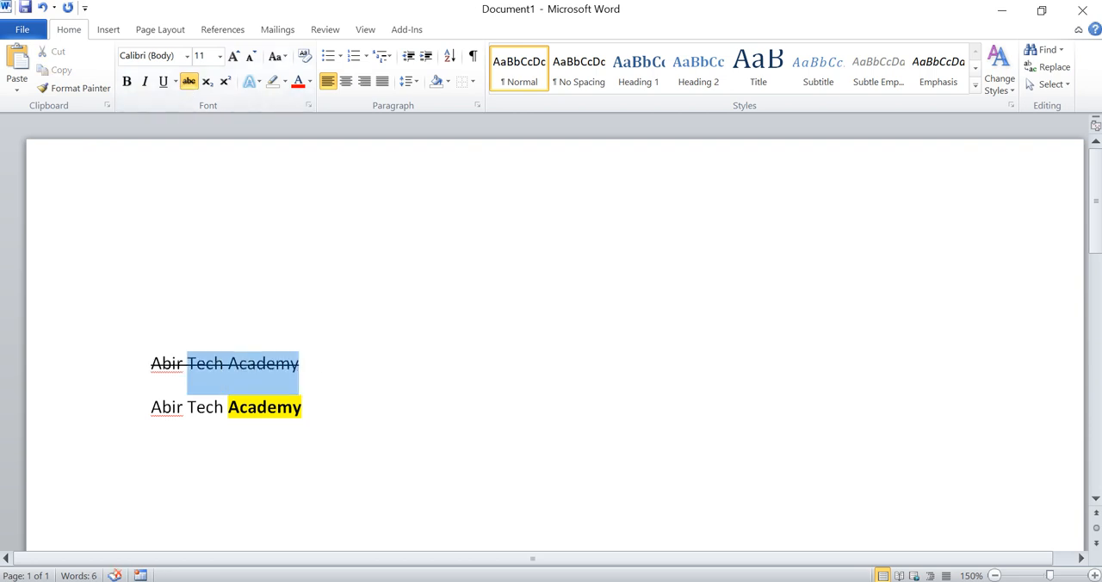
{"action": "key", "text": "ctrl+shift+Left"}
Step: Enter the expression "(a+b)2" on the empty line above the struck-through text
{"action": "key", "text": "Up"}
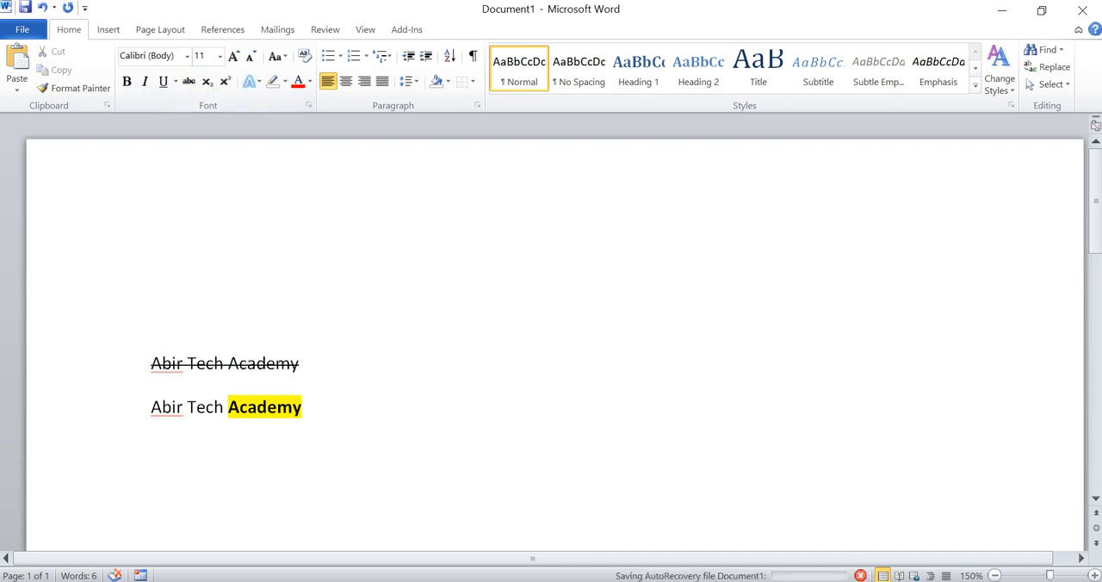
{"action": "type", "text": "("}
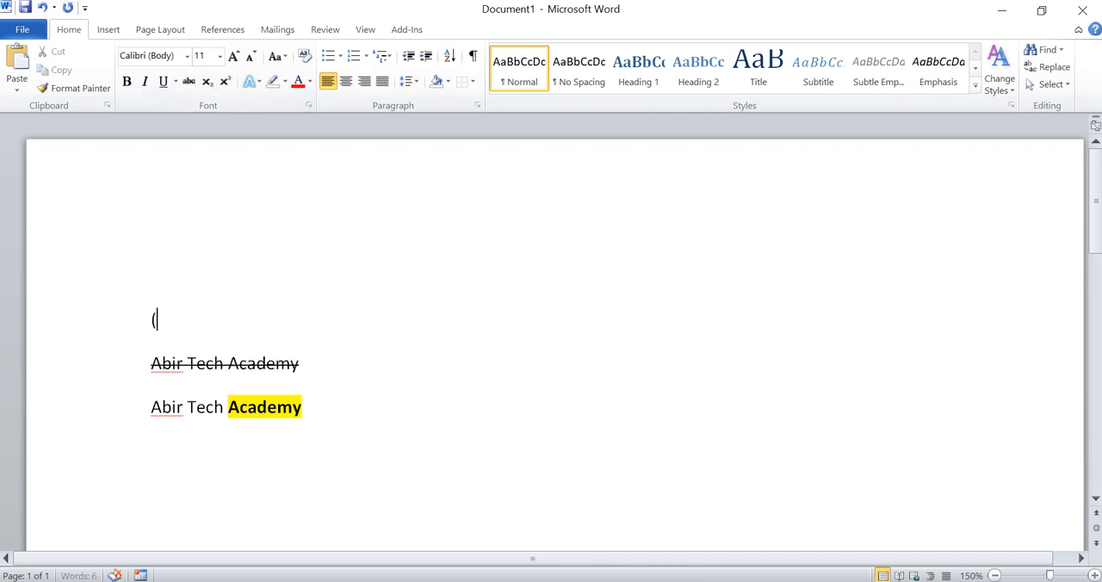
{"action": "type", "text": "a+b)2"}
Step: Format the 2 at the end of the (a+b)2 expression as superscript
{"action": "left_click_drag", "start_coordinate": [200, 320], "coordinate": [190, 320]}
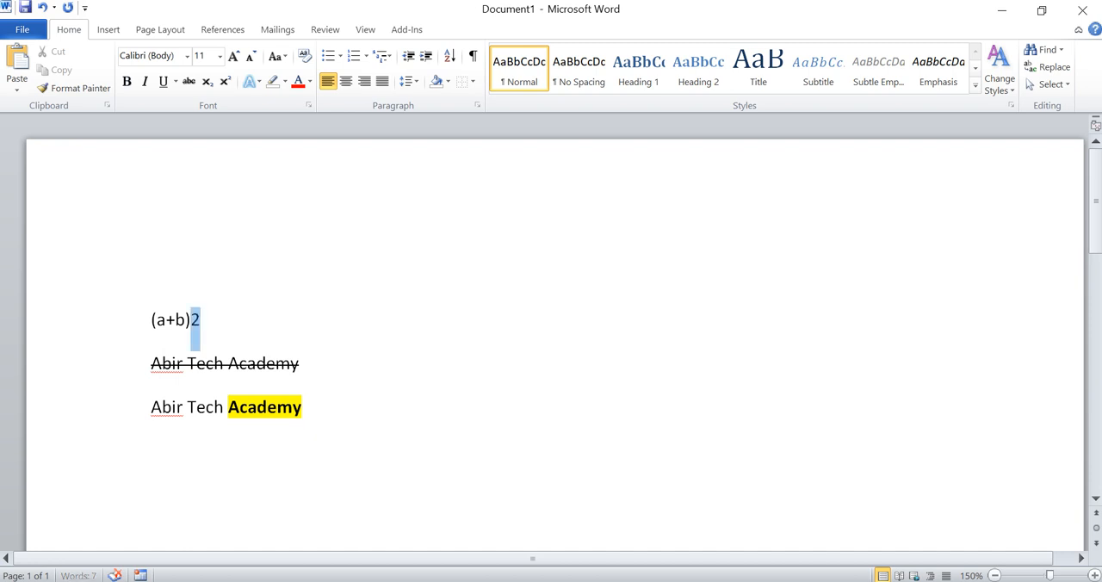
{"action": "left_click", "coordinate": [226, 82]}
{"action": "key", "text": "Right"}
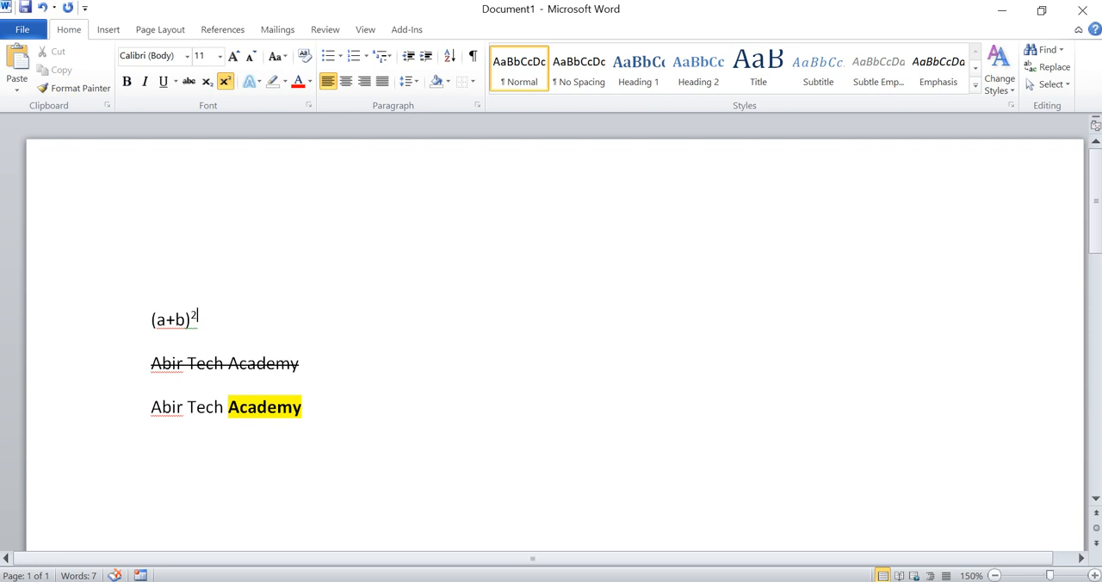
Step: Delete the superscript 2, and undo both the deletion and the superscript formatting
{"action": "left_click_drag", "start_coordinate": [200, 317], "coordinate": [191, 318]}
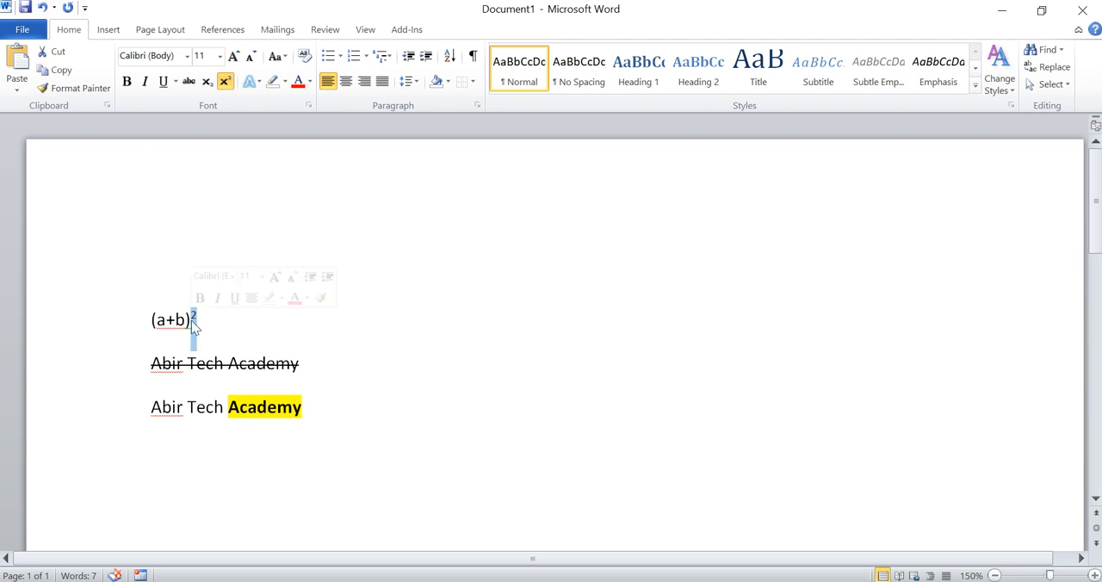
{"action": "key", "text": "BackSpace"}
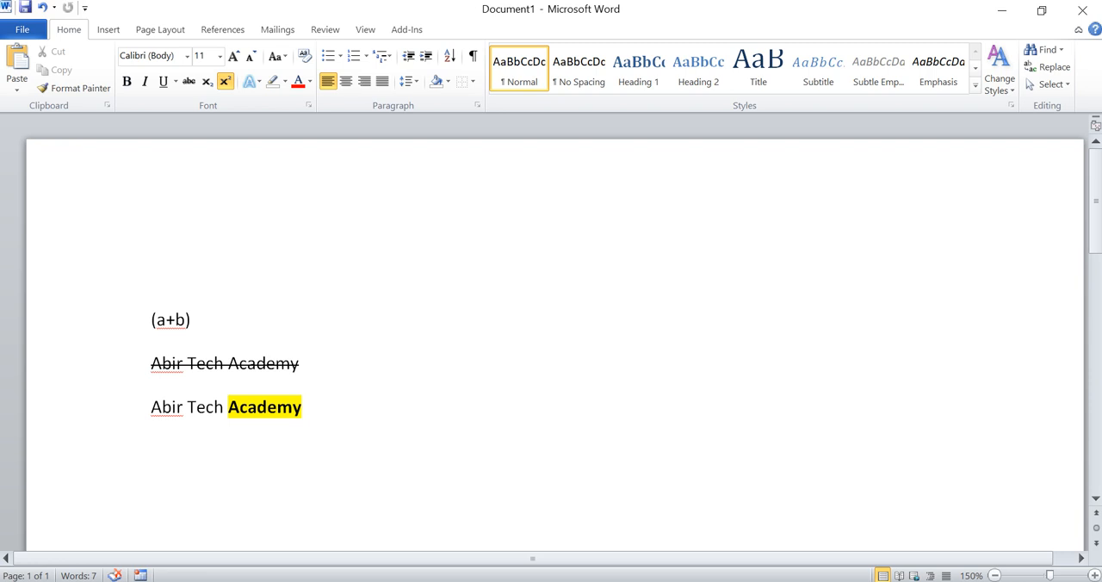
{"action": "key", "text": "ctrl+z"}
{"action": "key", "text": "ctrl+z"}
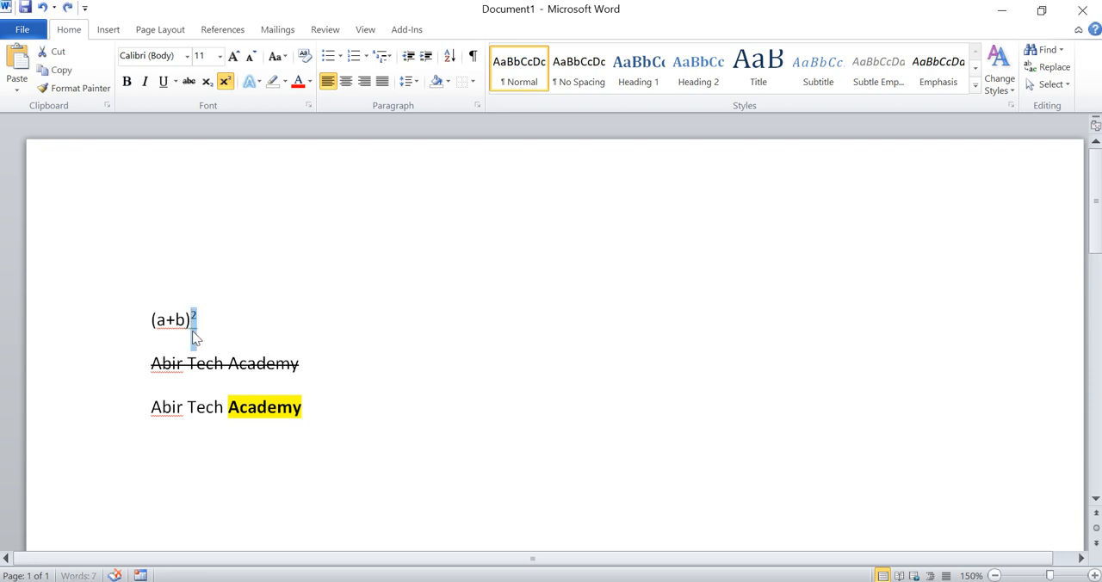
Step: Format the 2 after (a+b) as subscript and deselect it
{"action": "left_click", "coordinate": [207, 82]}
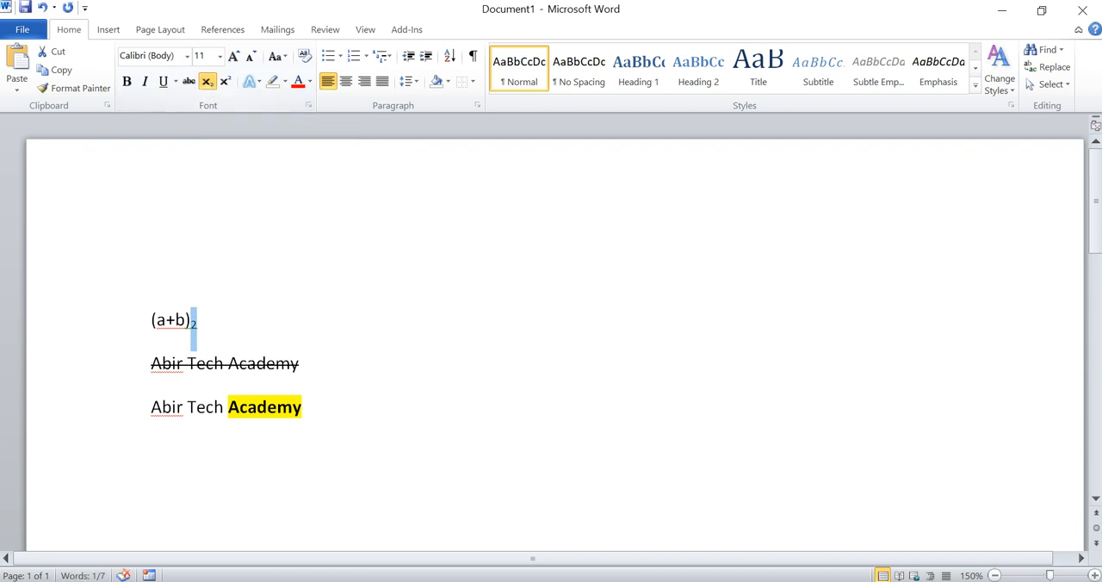
{"action": "key", "text": "Right"}
{"action": "scroll", "coordinate": [551, 344], "scroll_direction": "up", "scroll_amount": 1, "text": "ctrl"}
{"action": "scroll", "coordinate": [552, 345], "scroll_direction": "up", "scroll_amount": 3, "text": "ctrl"}
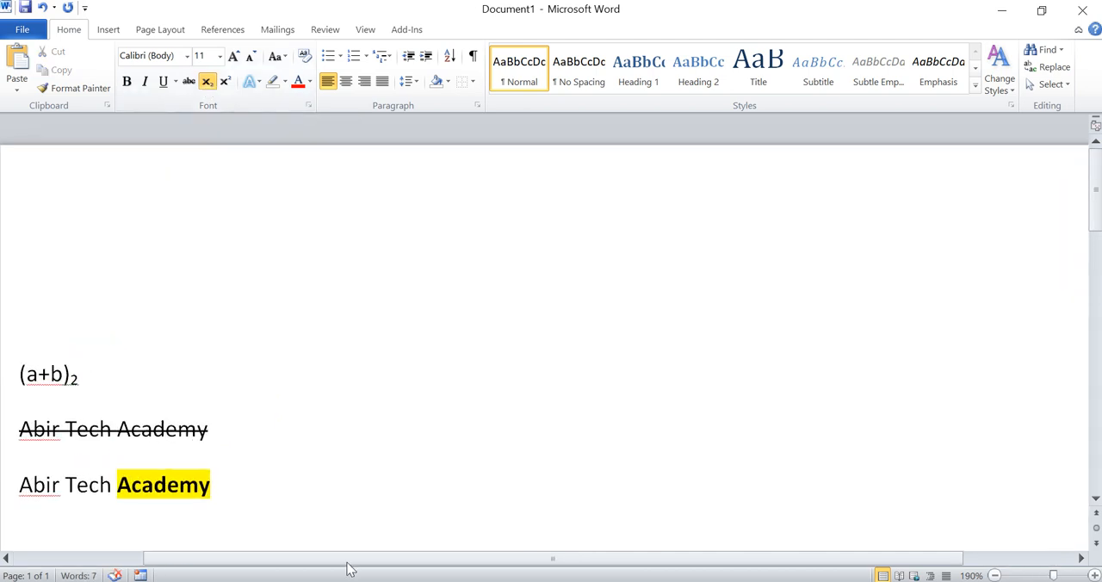
{"action": "left_click_drag", "start_coordinate": [305, 559], "coordinate": [165, 564]}
{"action": "scroll", "coordinate": [168, 564], "scroll_direction": "up", "scroll_amount": 3, "text": "ctrl"}
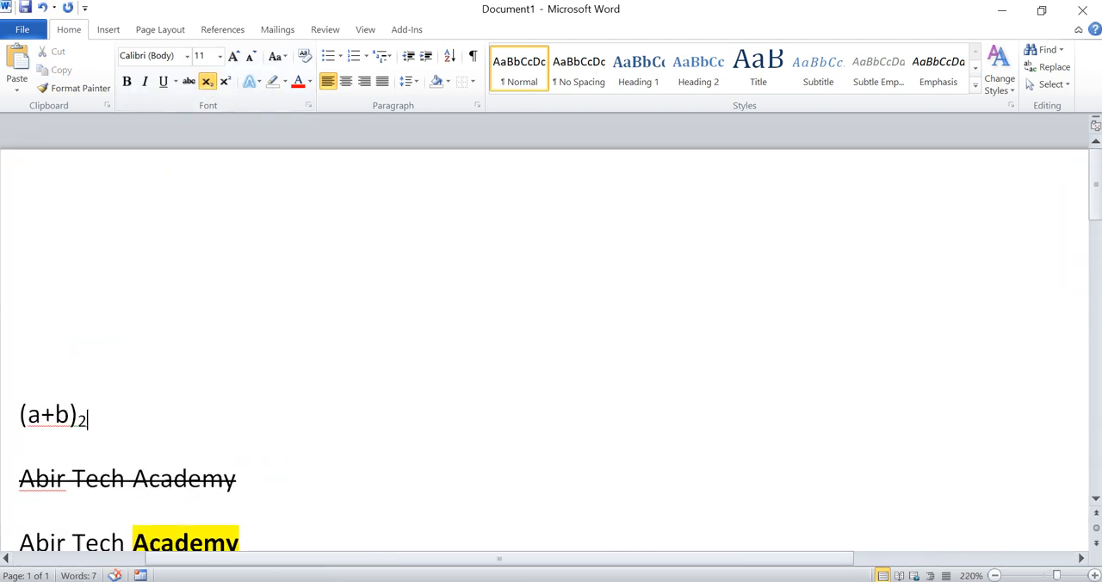
Step: Delete the subscript 2 after (a+b)
{"action": "left_click_drag", "start_coordinate": [170, 565], "coordinate": [38, 565]}
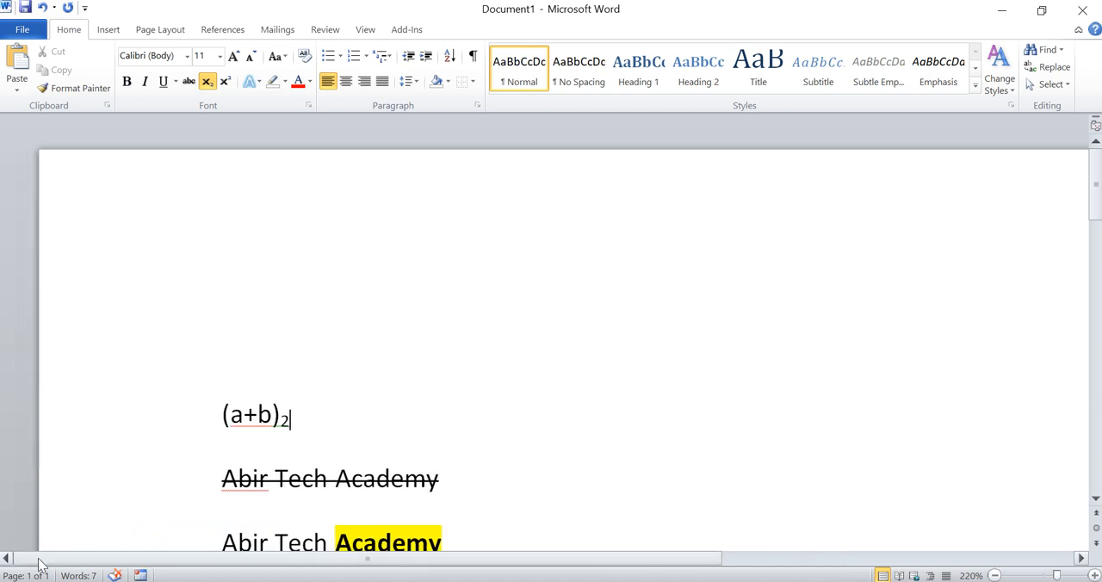
{"action": "left_click_drag", "start_coordinate": [292, 420], "coordinate": [279, 420]}
{"action": "key", "text": "BackSpace"}
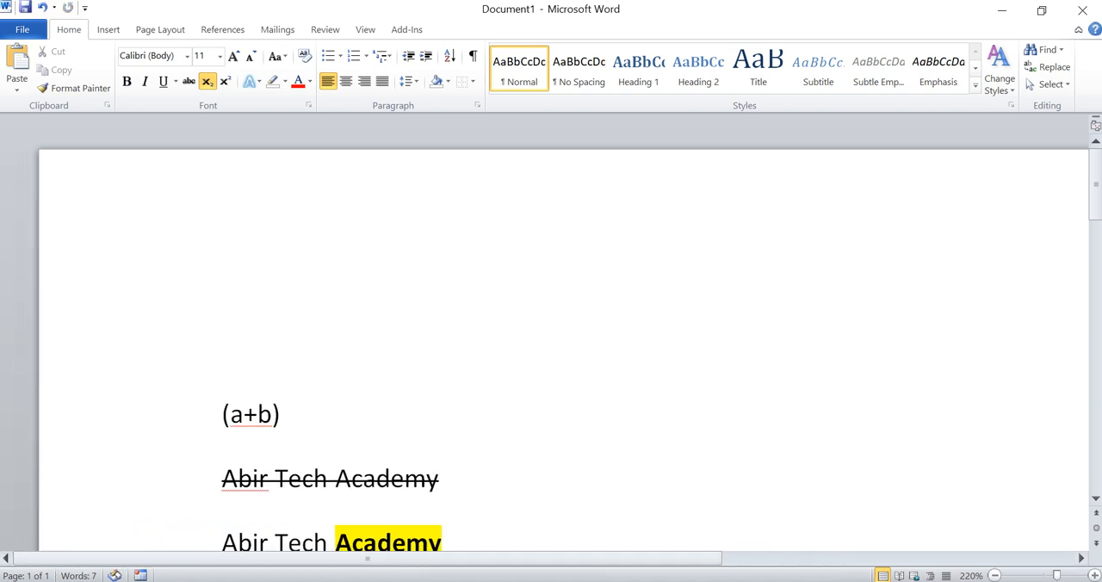
Step: Remove the strikethrough from the Abir Tech Academy line directly below (a+b)
{"action": "left_click", "coordinate": [250, 82]}
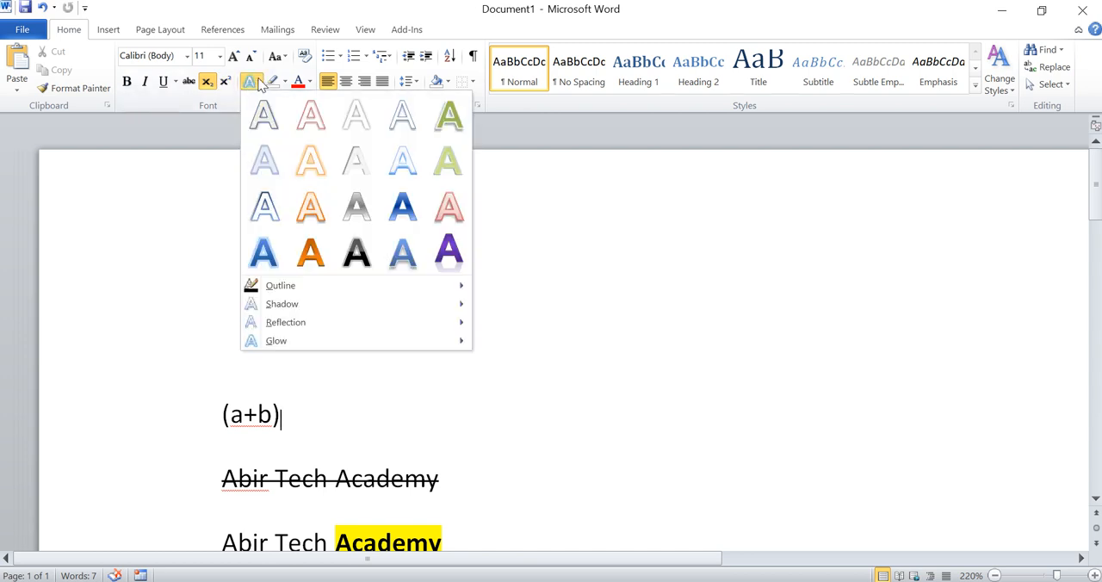
{"action": "left_click", "coordinate": [313, 418]}
{"action": "left_click_drag", "start_coordinate": [440, 482], "coordinate": [226, 485]}
{"action": "left_click", "coordinate": [189, 81]}
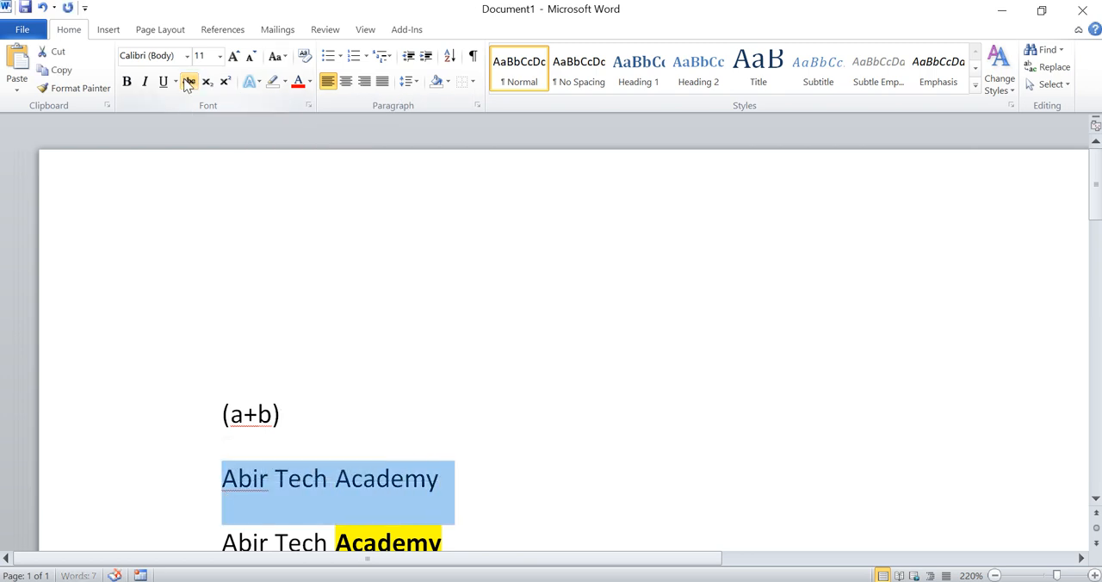
Step: Preview the available text effects, highlight colors and font colors on the Abir Tech Academy line below (a+b)
{"action": "left_click", "coordinate": [250, 81]}
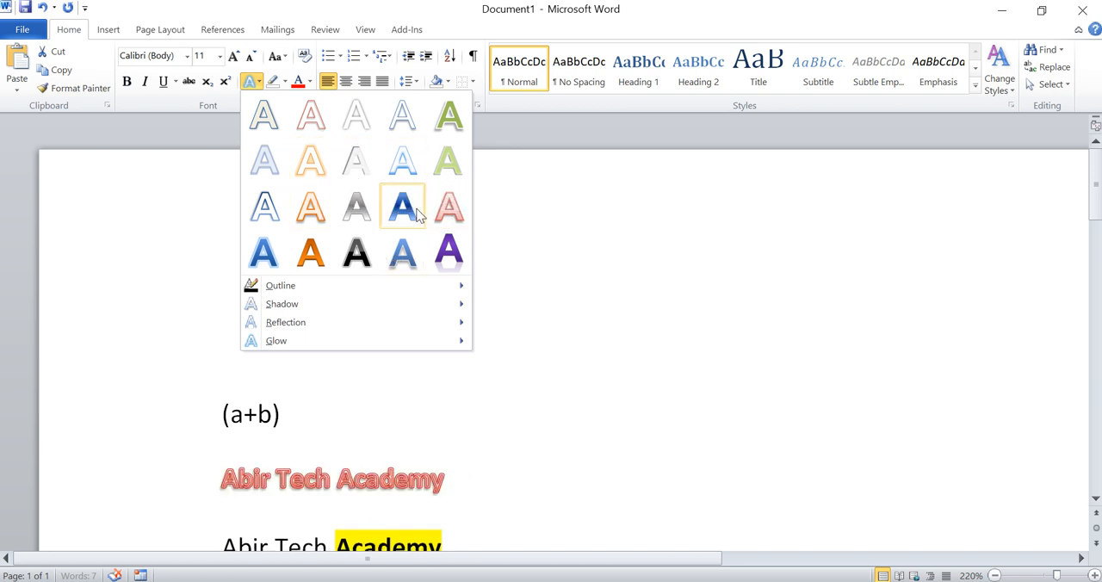
{"action": "left_click", "coordinate": [285, 82]}
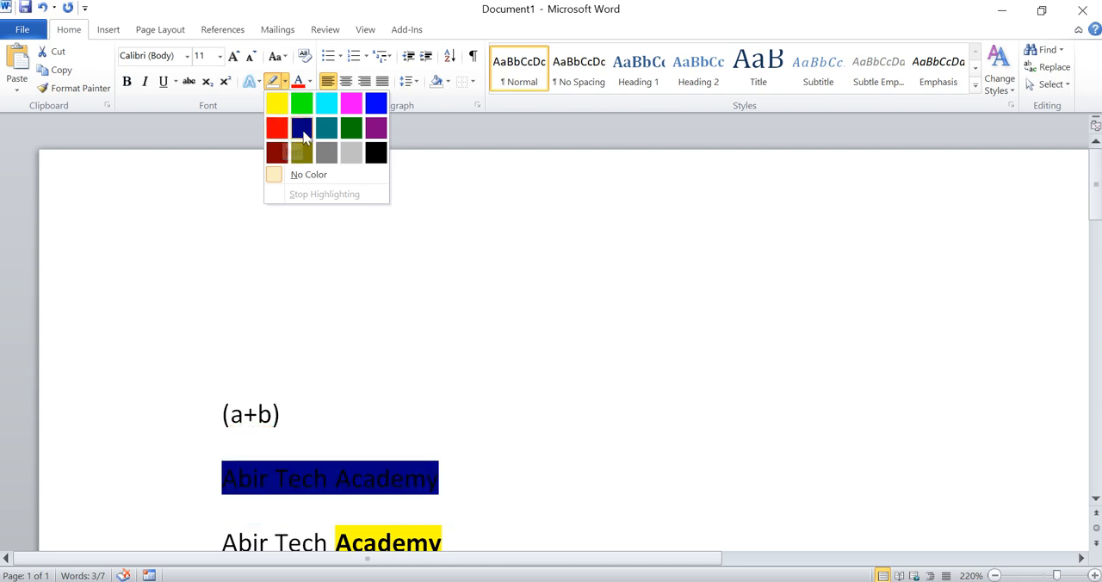
{"action": "left_click", "coordinate": [309, 81]}
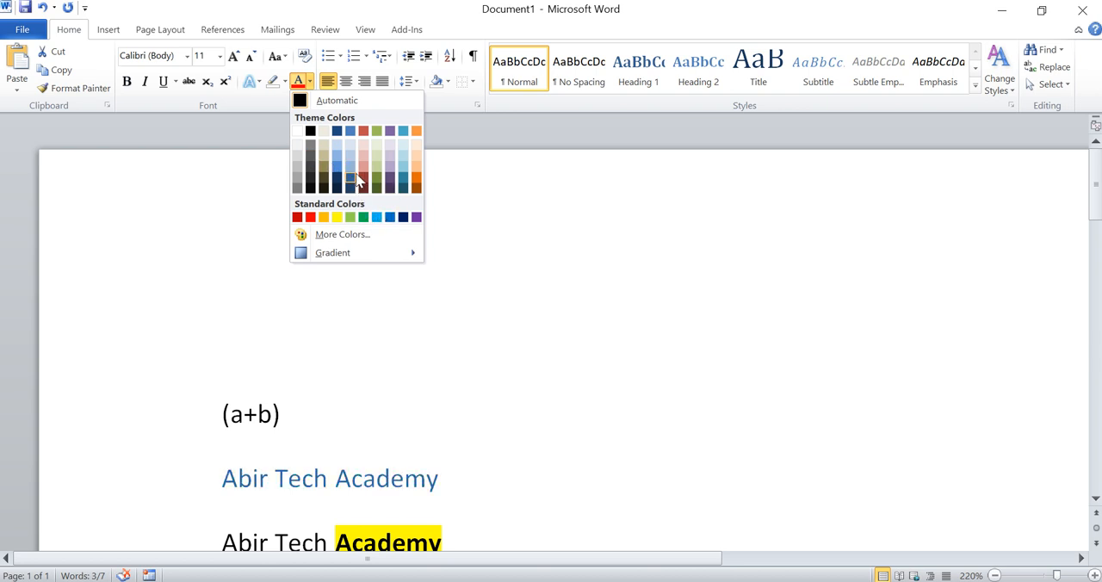
{"action": "left_click", "coordinate": [312, 82]}
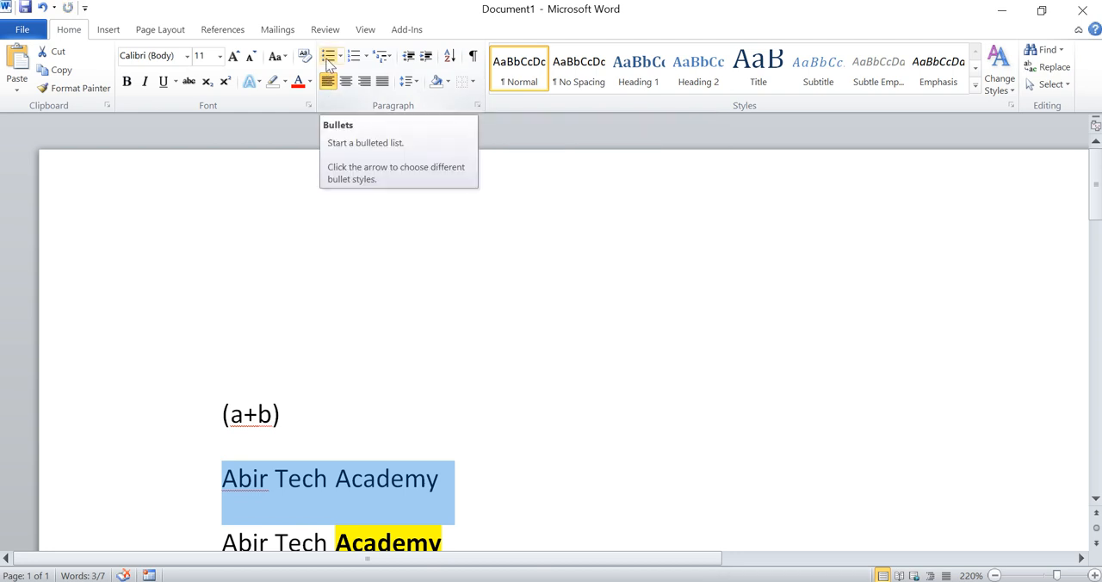
Step: Select all the text and format its three lines as a list with solid round bullets
{"action": "scroll", "coordinate": [551, 333], "scroll_direction": "down", "scroll_amount": 4}
{"action": "left_click", "coordinate": [225, 241]}
{"action": "scroll", "coordinate": [552, 333], "scroll_direction": "up", "scroll_amount": 3}
{"action": "key", "text": "ctrl+a"}
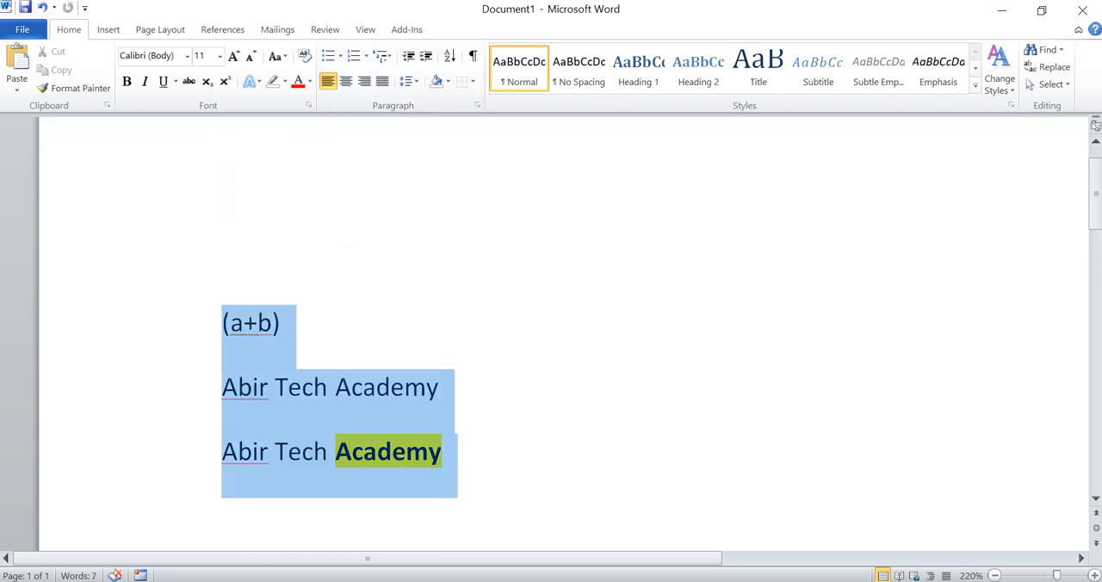
{"action": "left_click", "coordinate": [330, 60]}
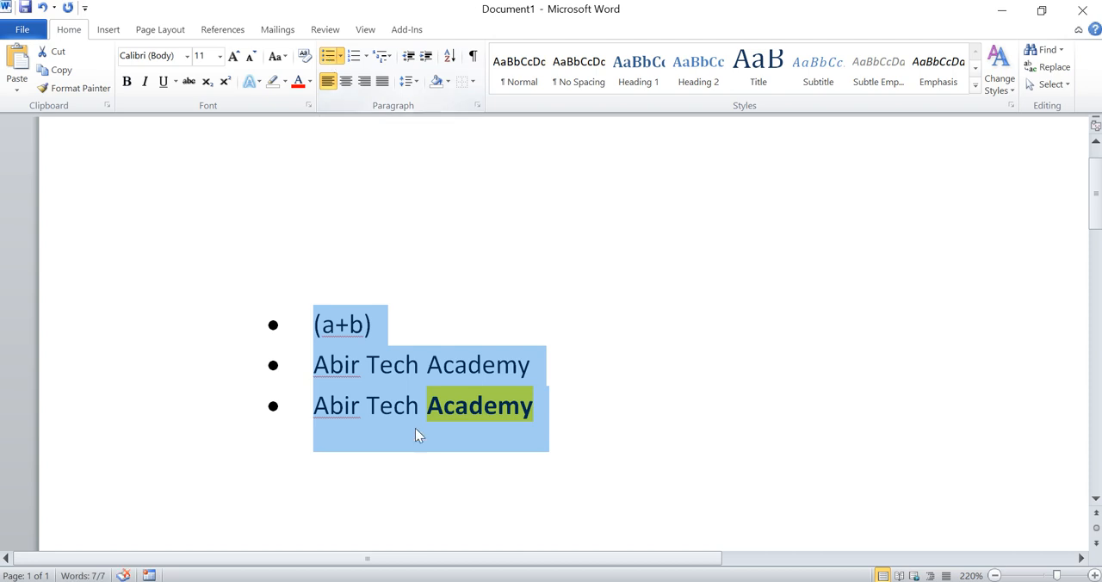
Step: Examine the bullet, numbering and multilevel list styles available for the selected list
{"action": "left_click", "coordinate": [341, 57]}
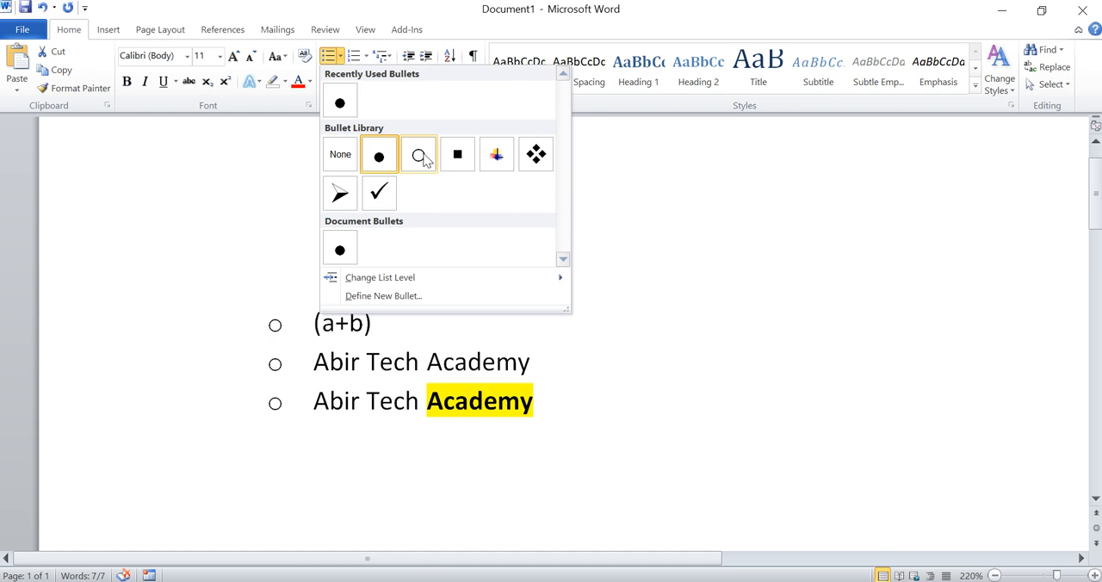
{"action": "left_click", "coordinate": [366, 57]}
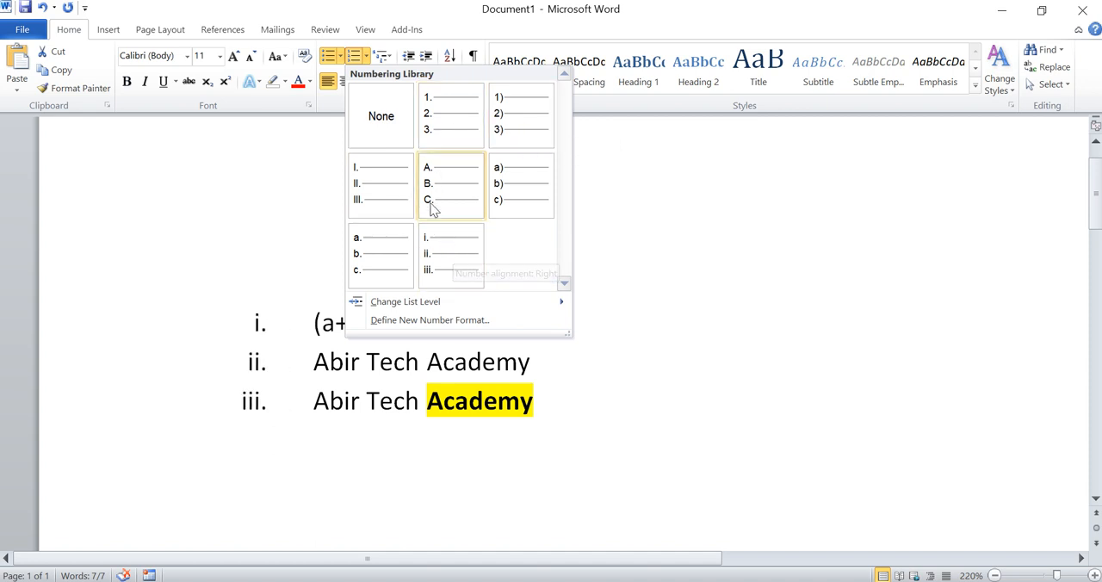
{"action": "left_click", "coordinate": [388, 59]}
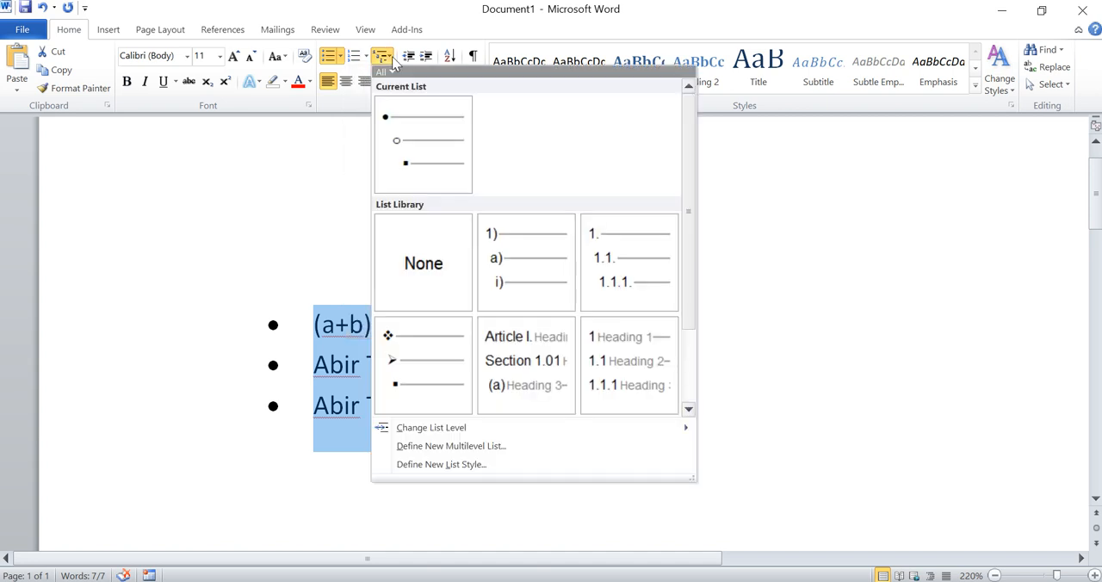
{"action": "mouse_move", "coordinate": [399, 128]}
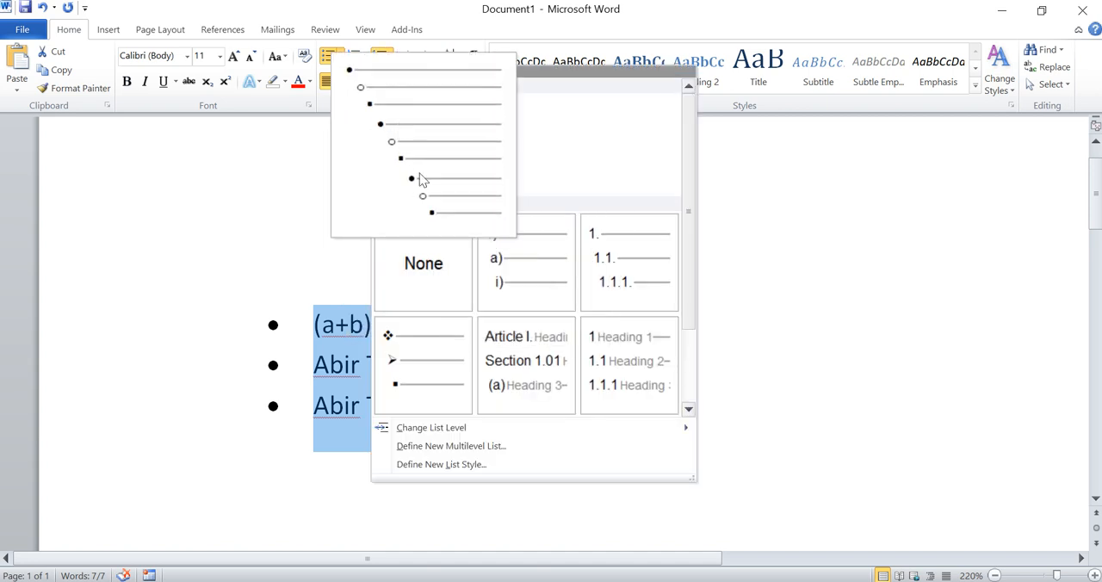
{"action": "left_click", "coordinate": [388, 58]}
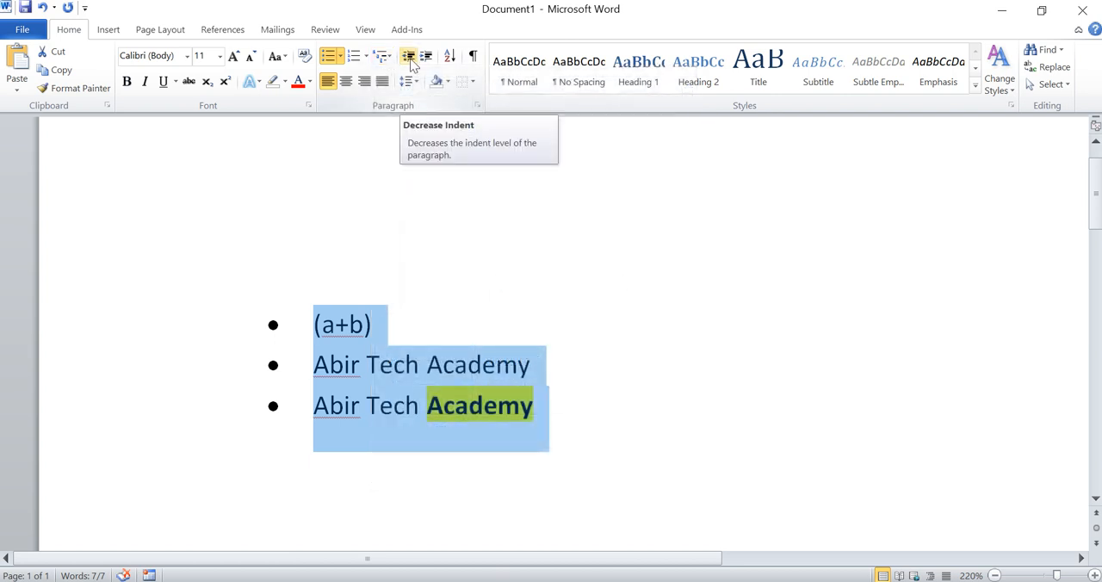
Step: Alternately decrease and increase the bulleted list's indent, ending with the indent decreased by one level
{"action": "left_click", "coordinate": [410, 58]}
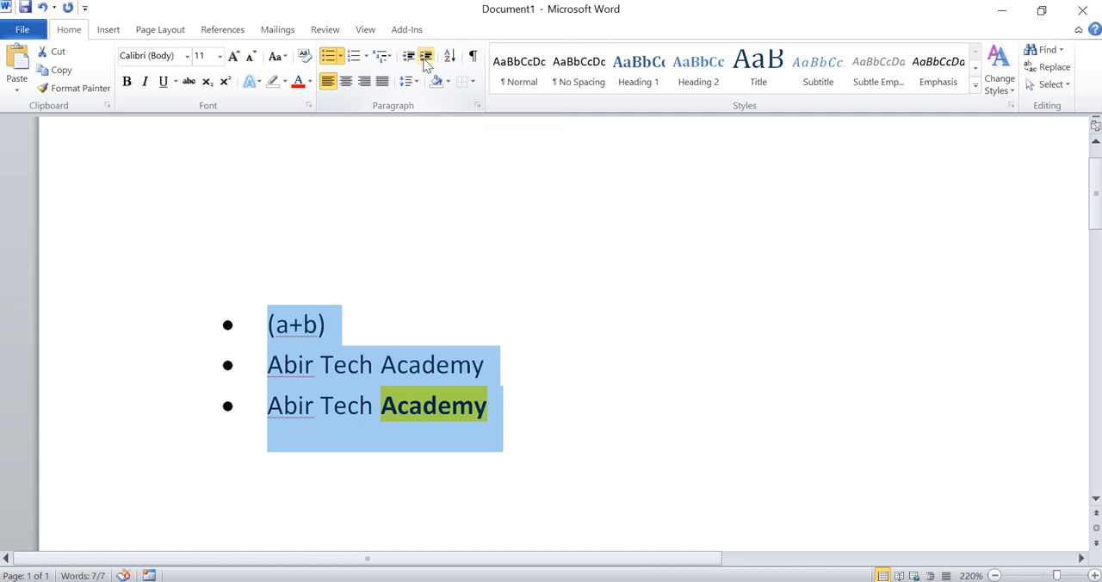
{"action": "left_click", "coordinate": [426, 57]}
{"action": "left_click", "coordinate": [409, 57]}
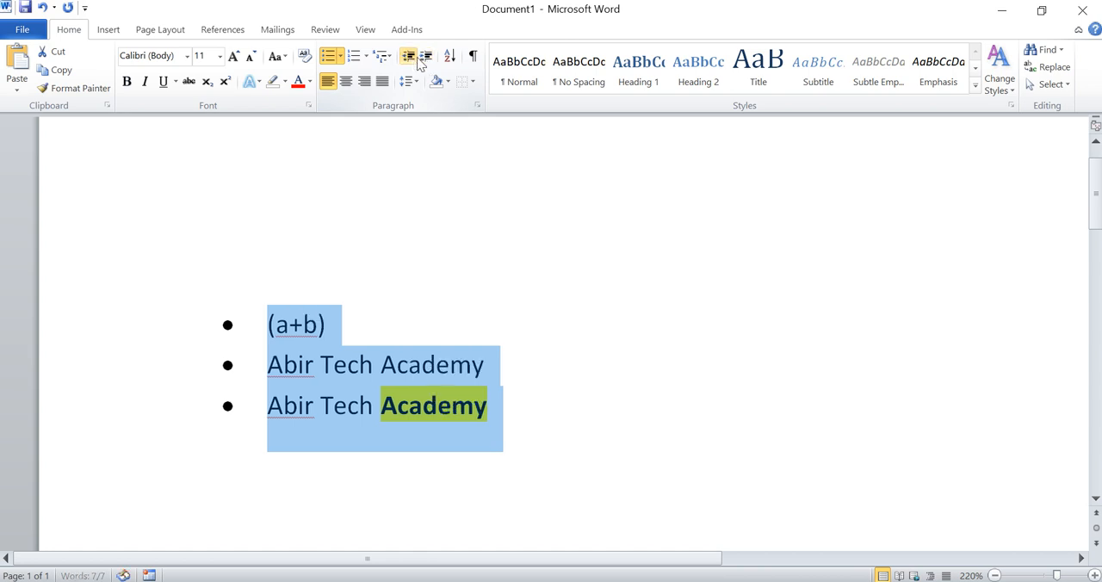
{"action": "left_click", "coordinate": [425, 57]}
{"action": "left_click", "coordinate": [417, 62]}
{"action": "left_click", "coordinate": [427, 60]}
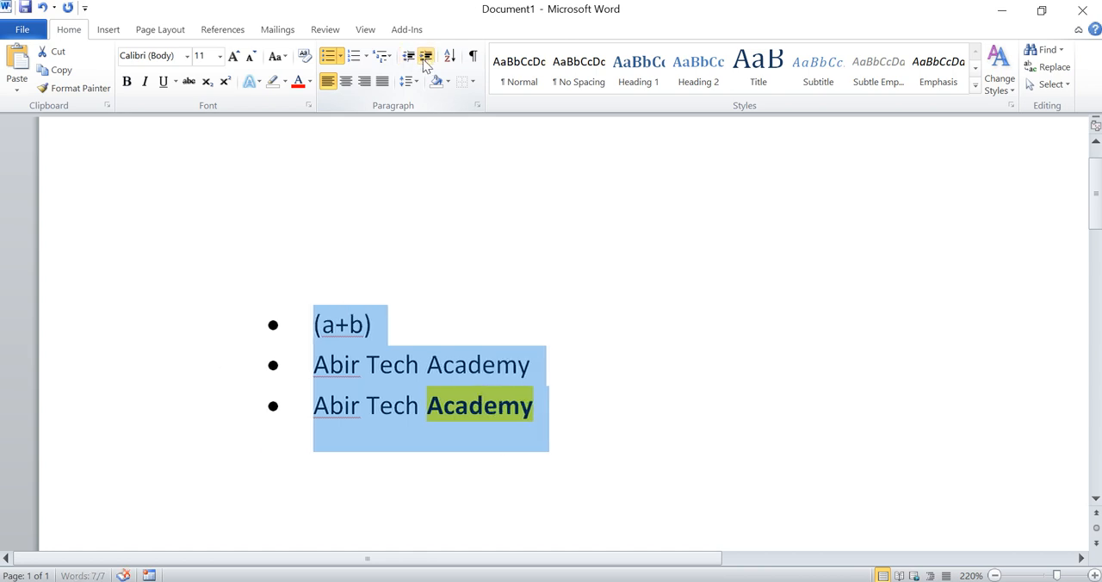
{"action": "left_click", "coordinate": [412, 58]}
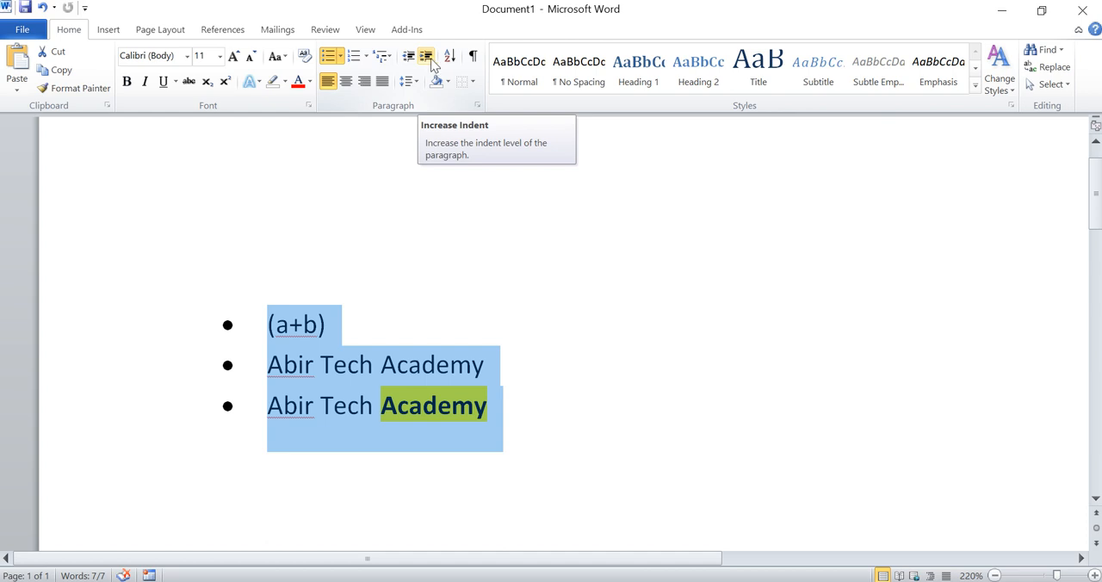
Step: Show the paragraph marks and hidden formatting symbols, look over the page, and hide them again
{"action": "left_click", "coordinate": [477, 58]}
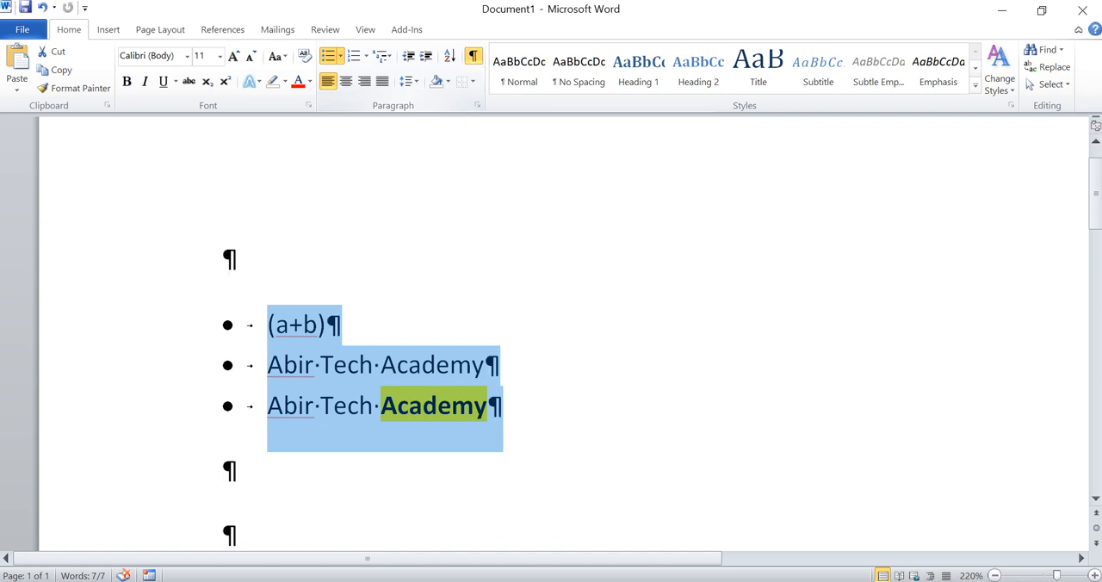
{"action": "scroll", "coordinate": [444, 249], "scroll_direction": "down", "scroll_amount": 2}
{"action": "scroll", "coordinate": [444, 250], "scroll_direction": "up", "scroll_amount": 3}
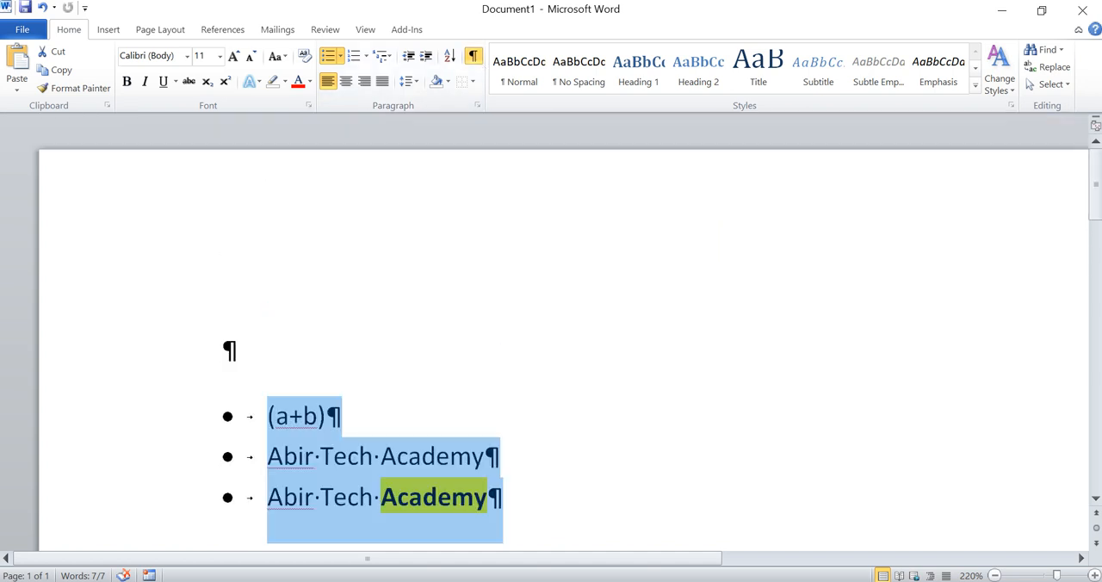
{"action": "left_click", "coordinate": [475, 61]}
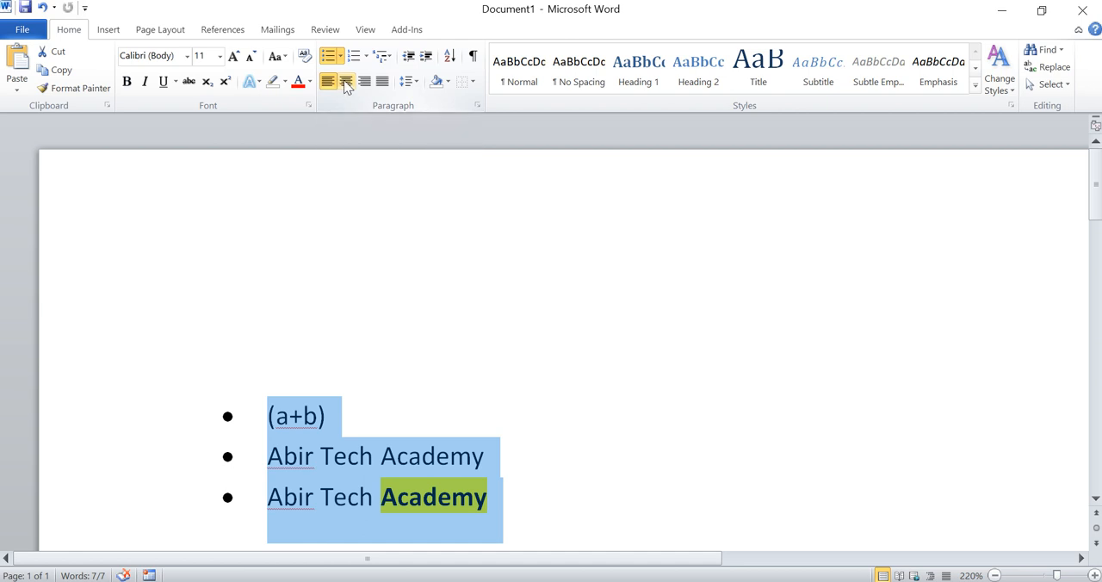
Step: Try center and right alignment on the bulleted list, and finish with it justified
{"action": "left_click", "coordinate": [345, 82]}
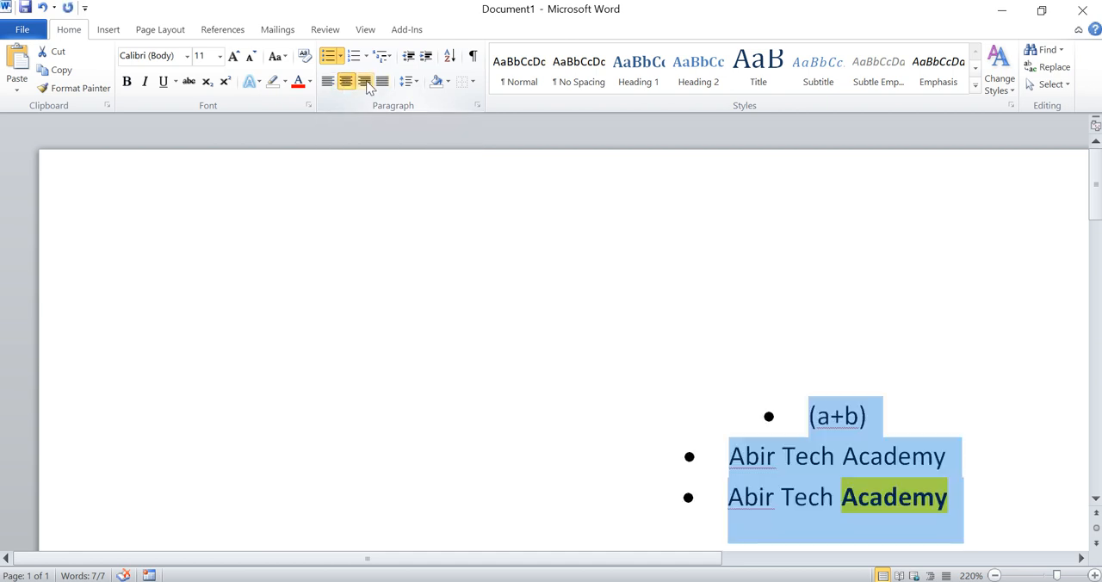
{"action": "scroll", "coordinate": [534, 393], "scroll_direction": "down", "scroll_amount": 10, "text": "ctrl"}
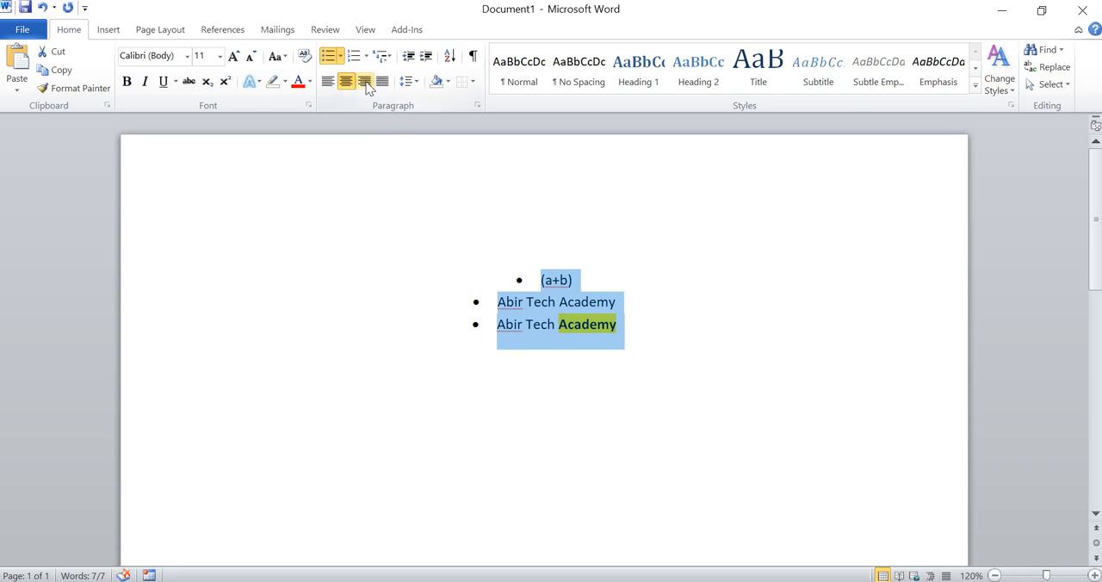
{"action": "left_click", "coordinate": [365, 82]}
{"action": "left_click", "coordinate": [384, 85]}
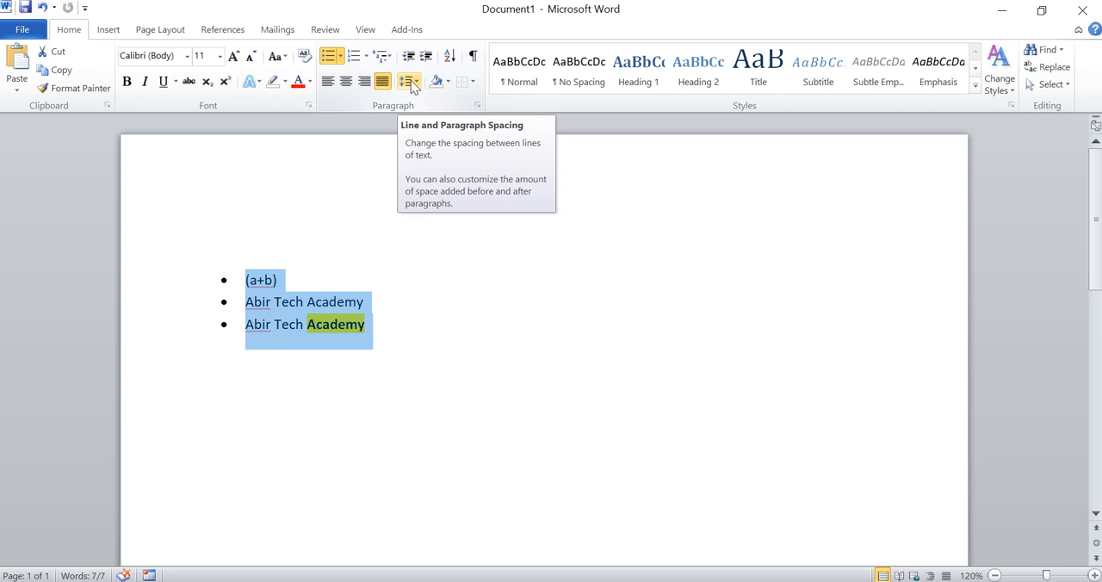
Step: Remove the space after the paragraphs of the bulleted list
{"action": "left_click", "coordinate": [413, 84]}
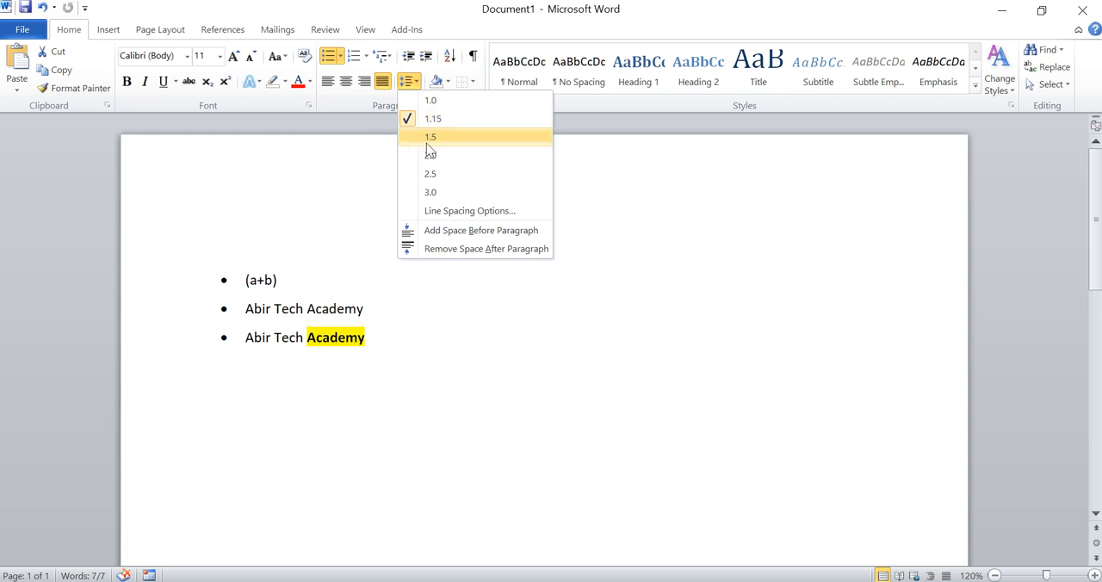
{"action": "left_click", "coordinate": [450, 249]}
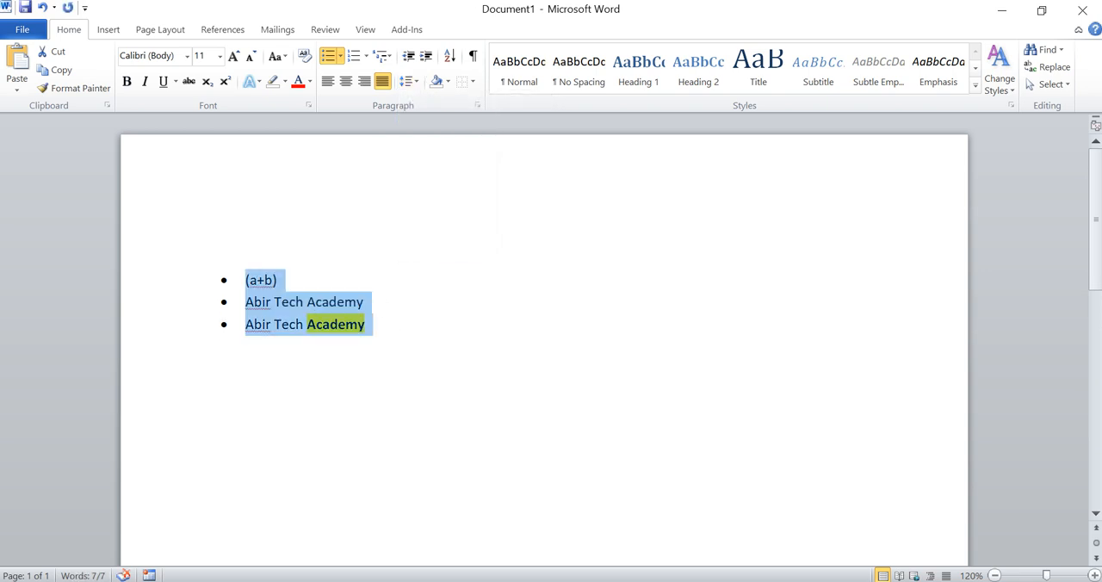
Step: Try 2.0 line spacing on the bulleted list and return it to 1.15
{"action": "left_click", "coordinate": [410, 80]}
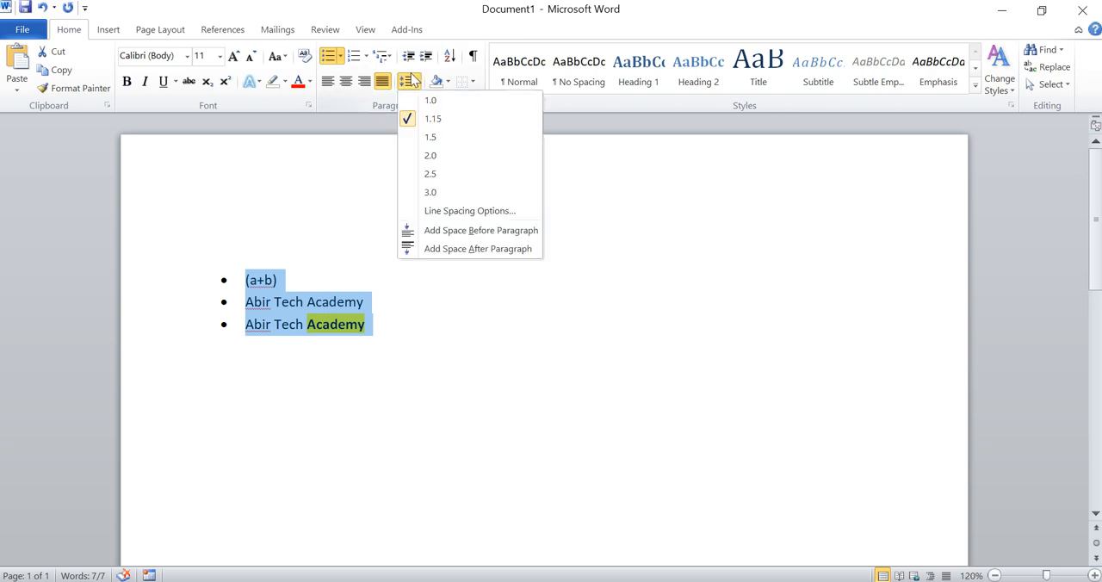
{"action": "left_click", "coordinate": [430, 159]}
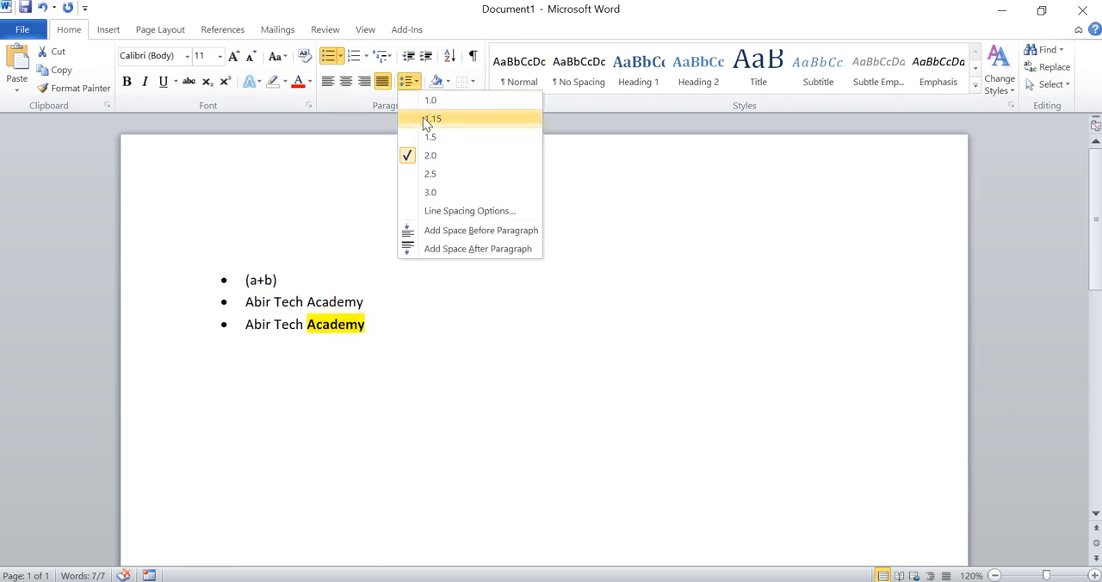
{"action": "left_click", "coordinate": [423, 117]}
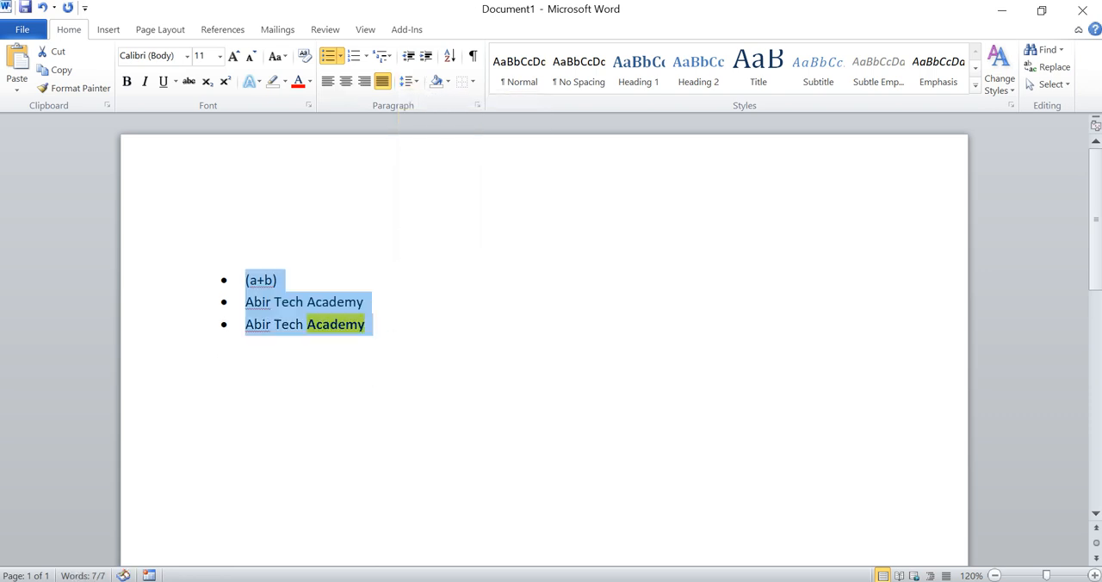
Step: Preview paragraph shading colors on the whole list and on the (a+b) line alone
{"action": "left_click", "coordinate": [447, 82]}
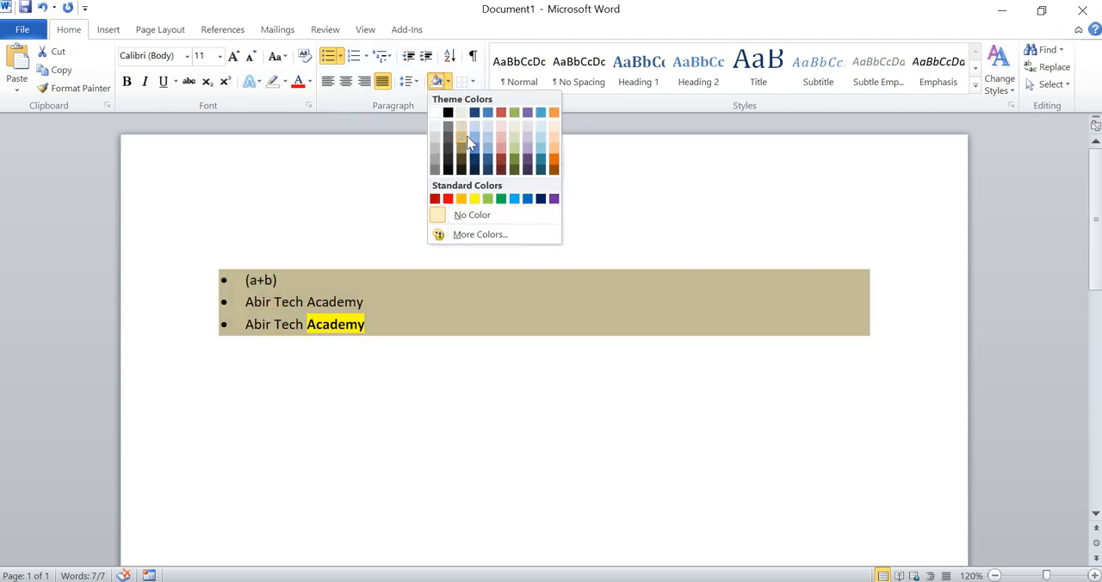
{"action": "left_click", "coordinate": [284, 281]}
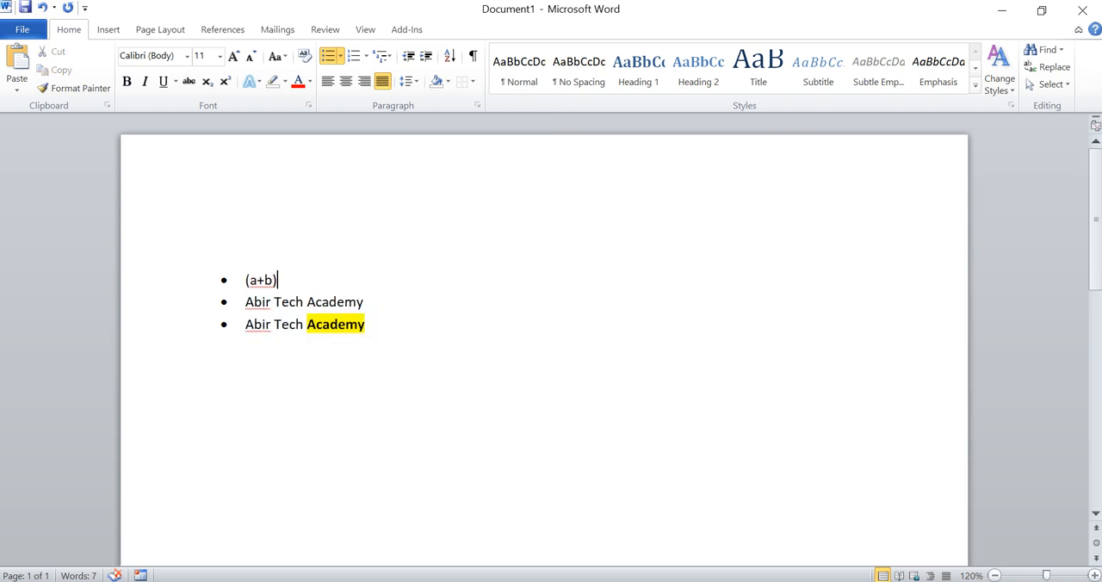
{"action": "triple_click", "coordinate": [278, 281]}
{"action": "left_click", "coordinate": [449, 82]}
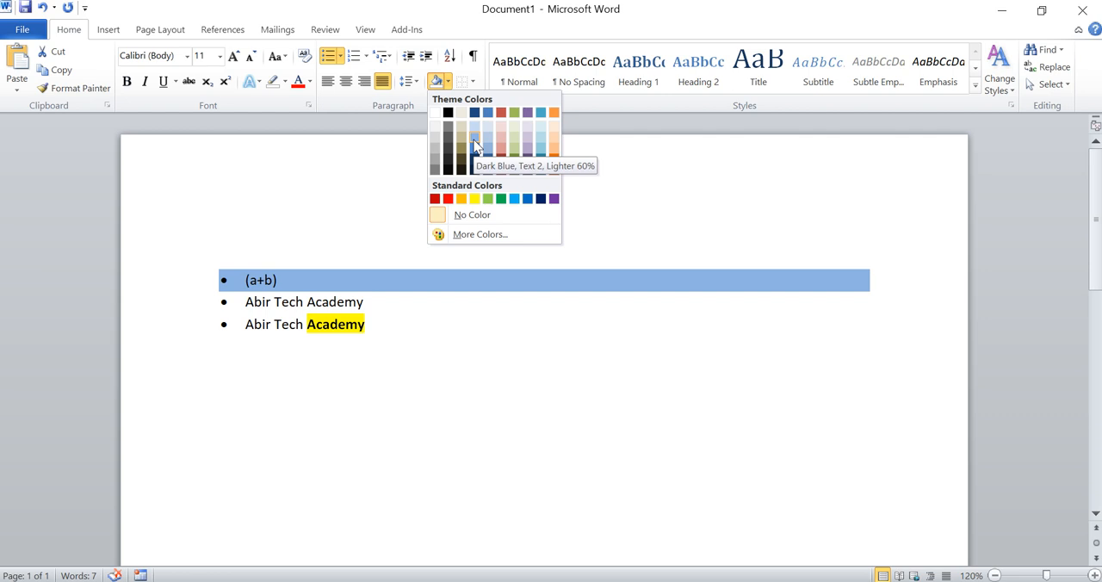
{"action": "left_click", "coordinate": [450, 84]}
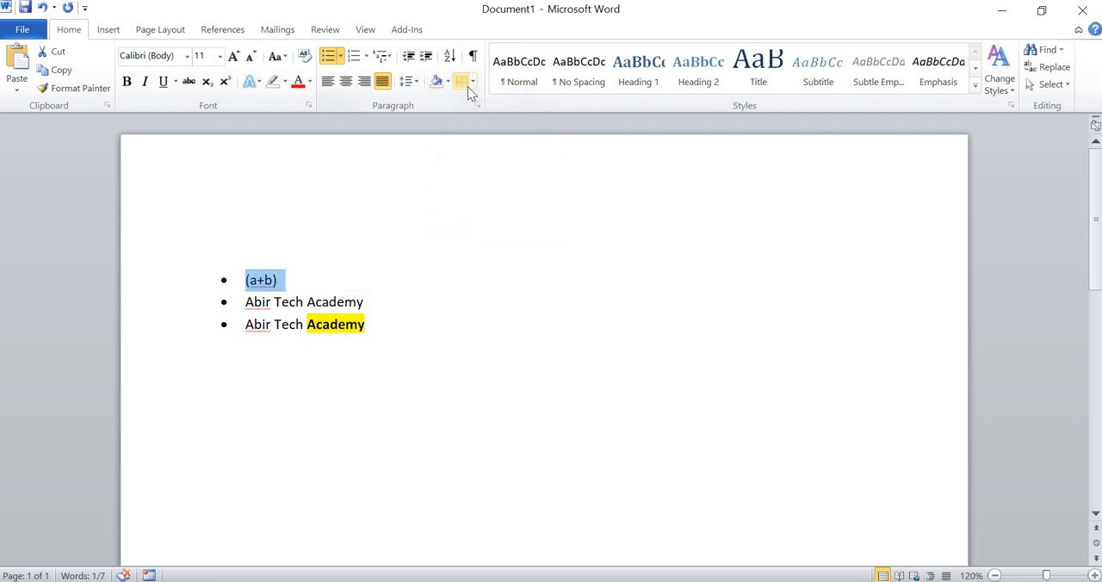
Step: Apply All Borders to the three lines of the bulleted list
{"action": "left_click", "coordinate": [473, 84]}
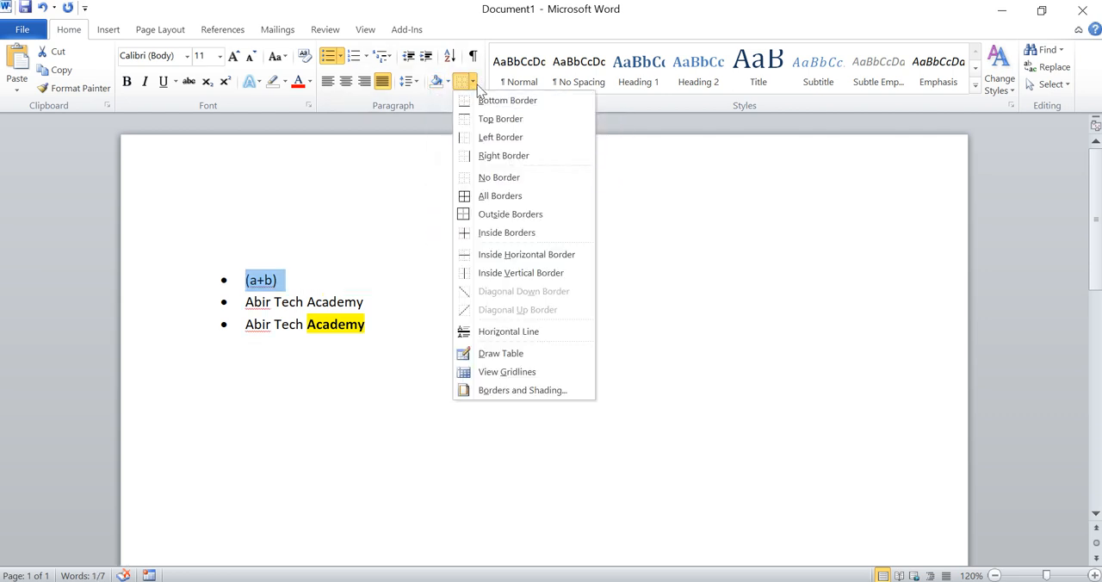
{"action": "left_click", "coordinate": [274, 285]}
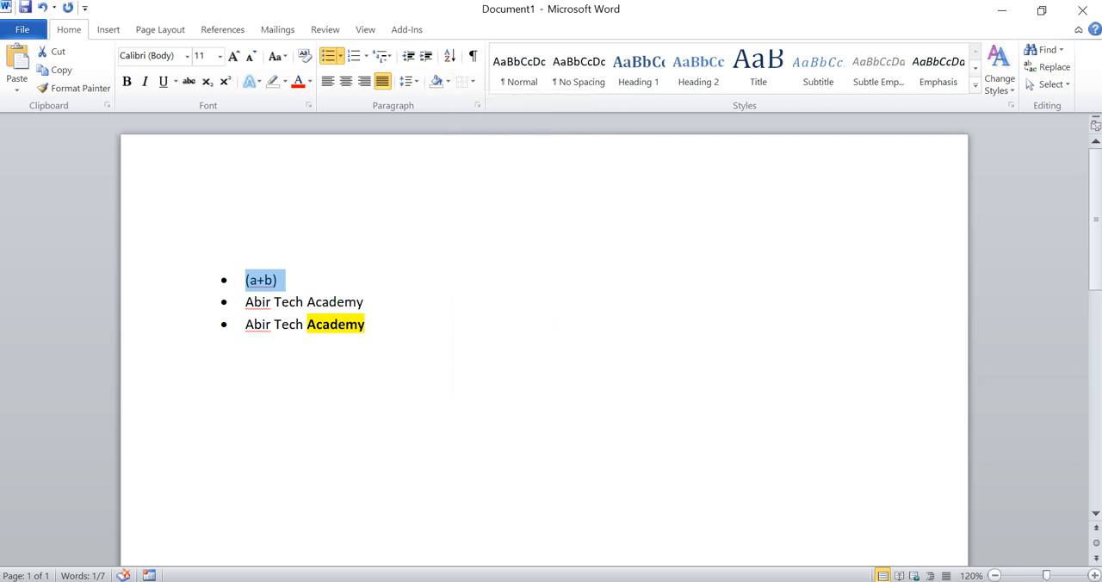
{"action": "left_click", "coordinate": [367, 325]}
{"action": "left_click_drag", "start_coordinate": [367, 325], "coordinate": [247, 281]}
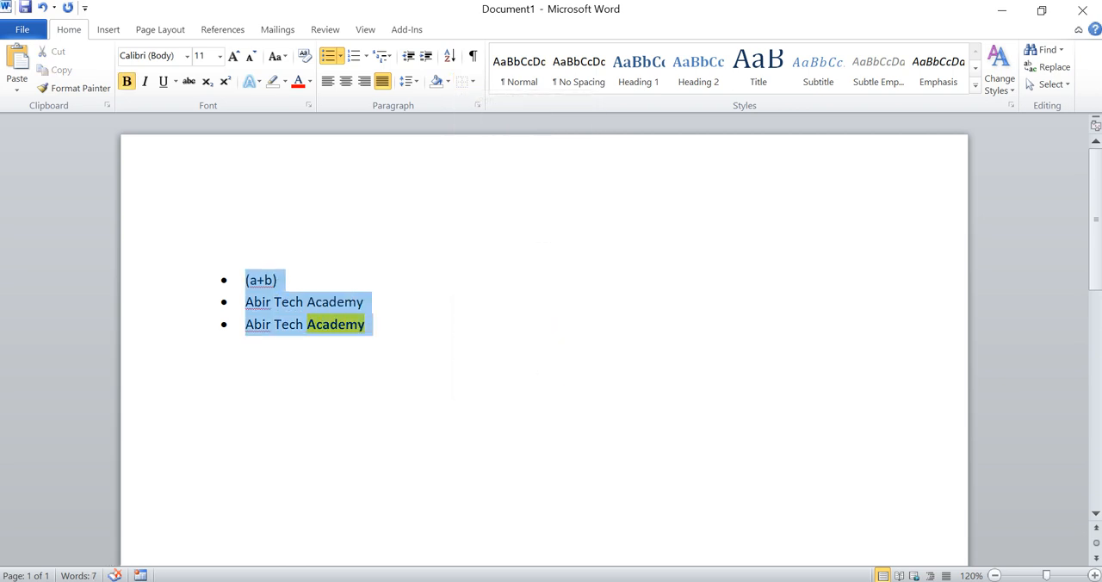
{"action": "left_click", "coordinate": [475, 83]}
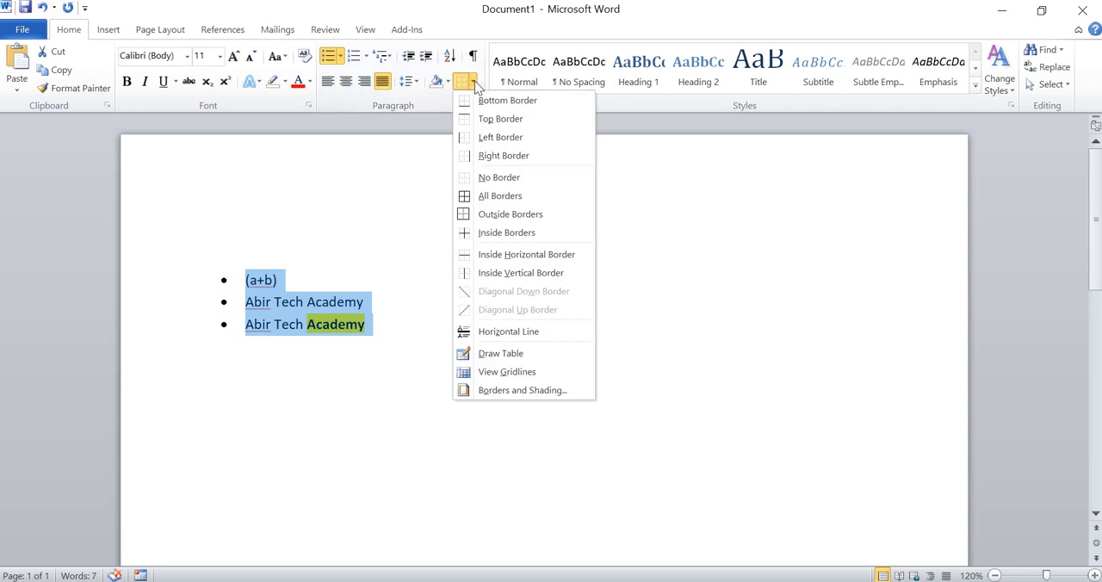
{"action": "left_click", "coordinate": [484, 198]}
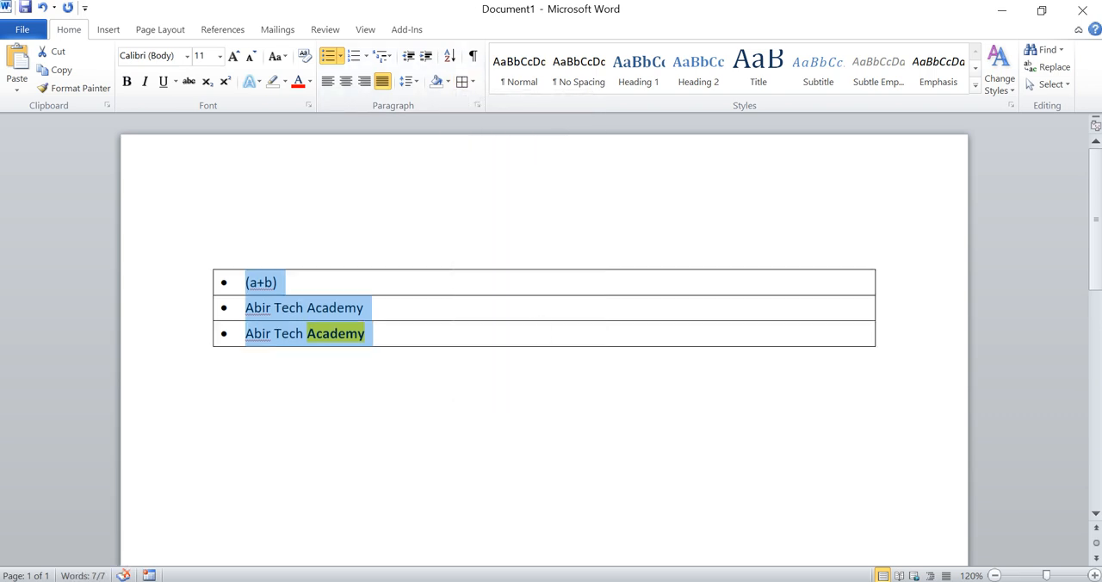
{"action": "left_click", "coordinate": [386, 333]}
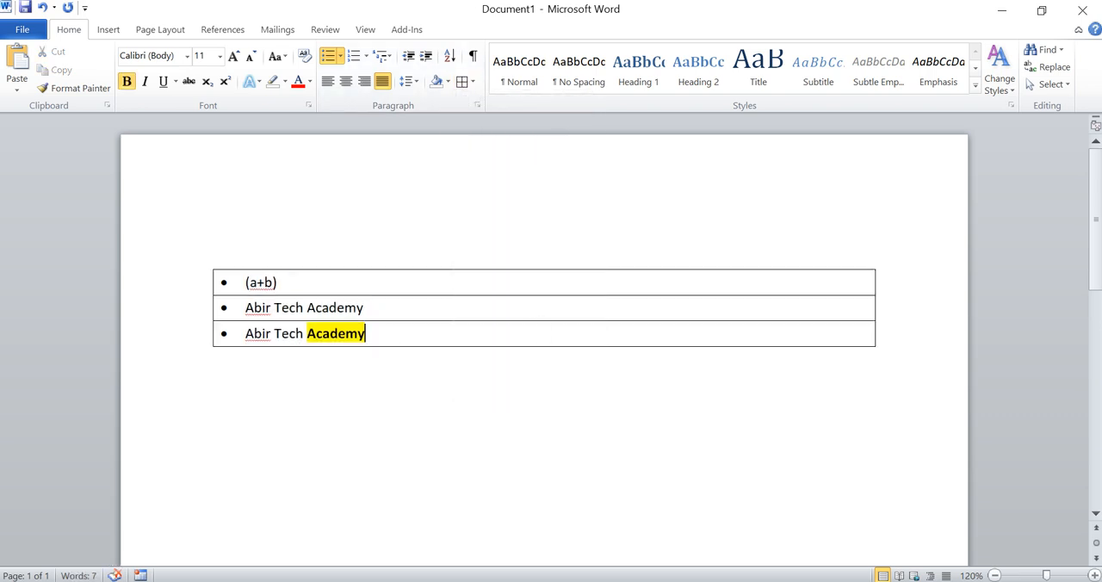
Step: Remove all borders from the entire document content
{"action": "key", "text": "ctrl+Home"}
{"action": "key", "text": "ctrl+a"}
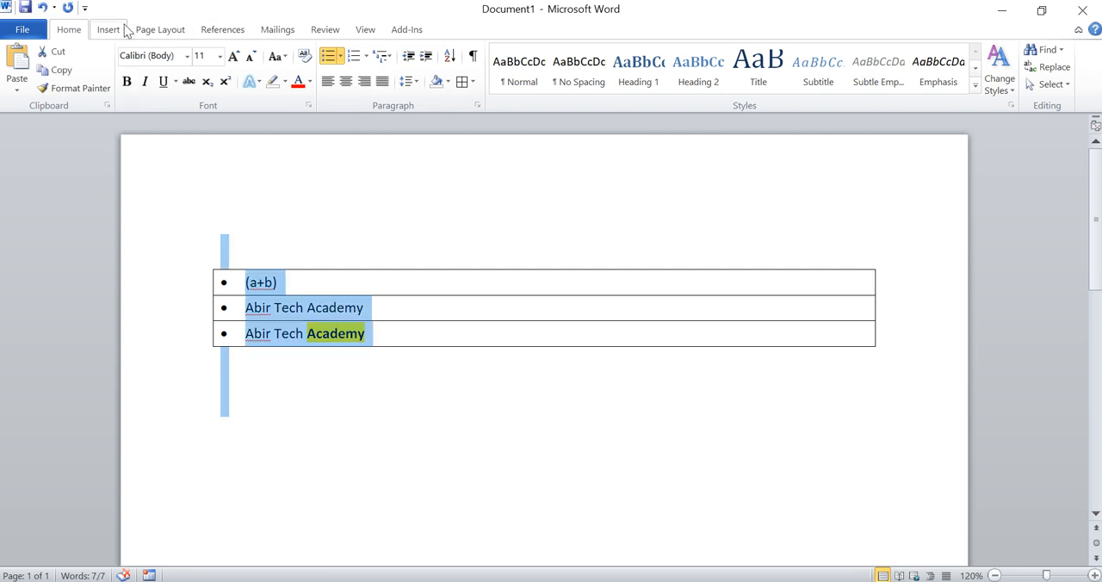
{"action": "left_click", "coordinate": [473, 81]}
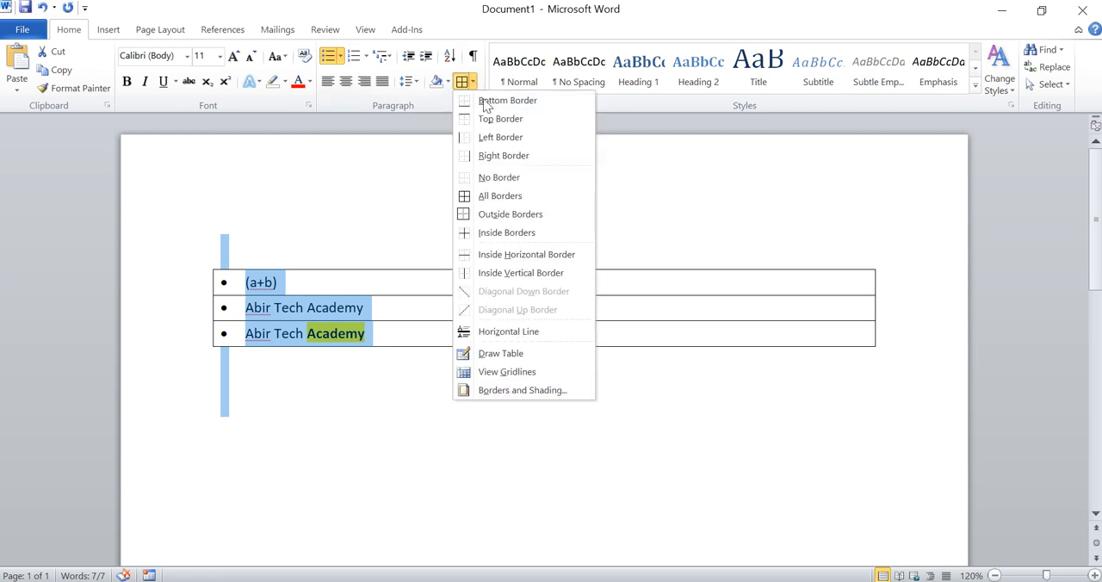
{"action": "left_click", "coordinate": [502, 183]}
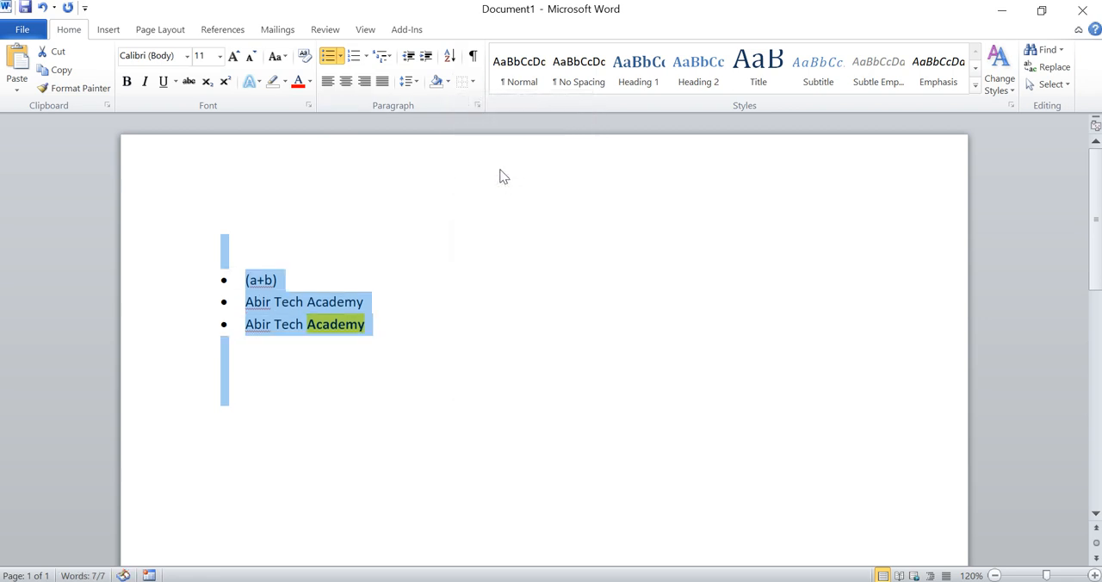
Step: Preview quick styles such as Emphasis on the bulleted list and look through the available style sets
{"action": "left_click", "coordinate": [376, 342]}
{"action": "left_click_drag", "start_coordinate": [377, 342], "coordinate": [247, 280]}
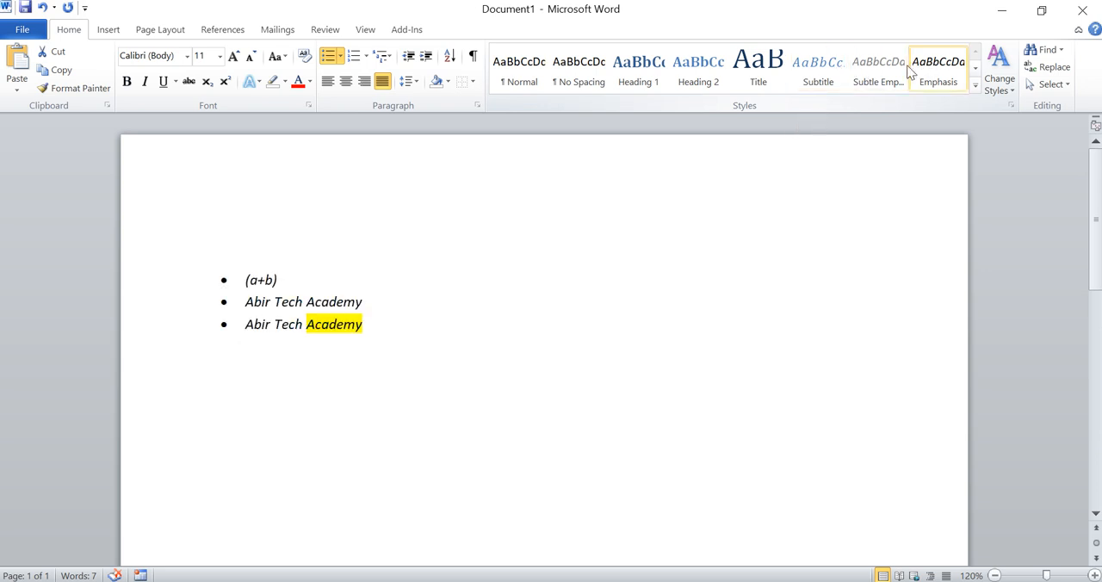
{"action": "left_click", "coordinate": [1012, 82]}
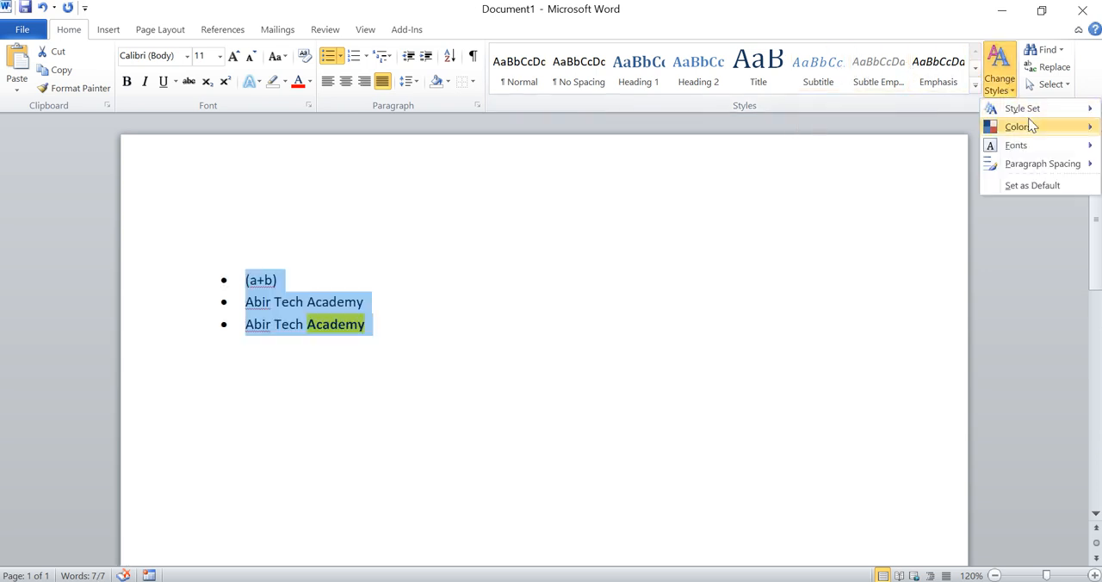
{"action": "mouse_move", "coordinate": [1022, 108]}
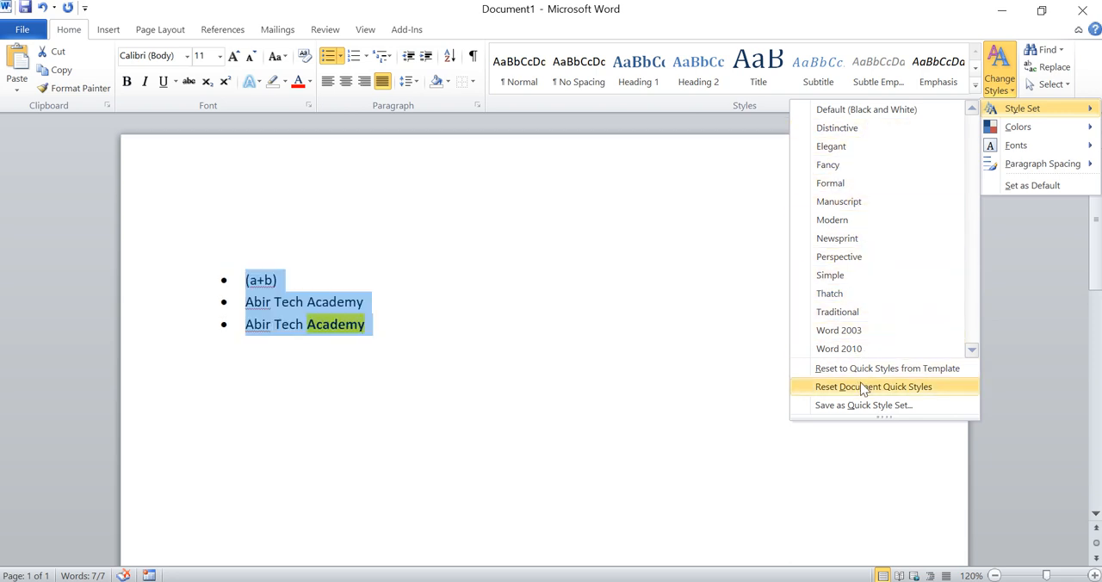
{"action": "left_click", "coordinate": [1010, 87]}
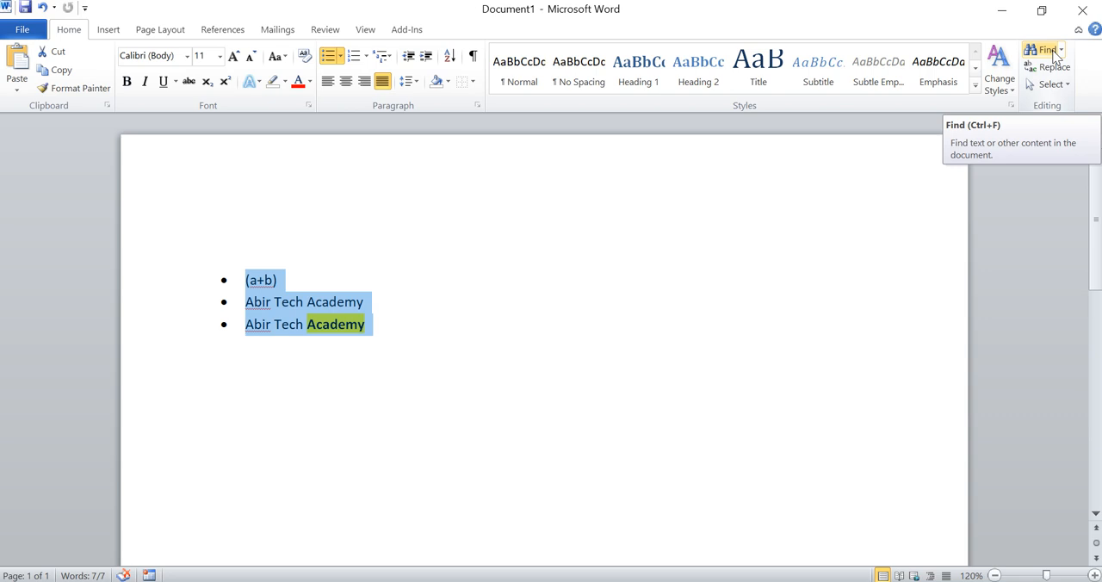
Step: Search the document for the first word of "Abir Tech Academy"
{"action": "left_click", "coordinate": [1055, 54]}
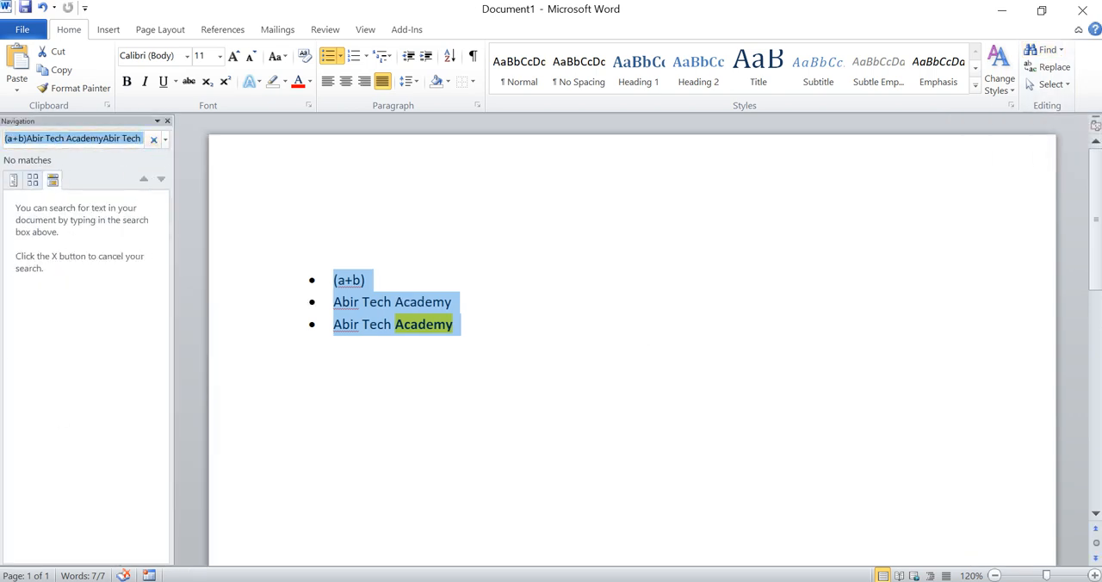
{"action": "type", "text": "Abir"}
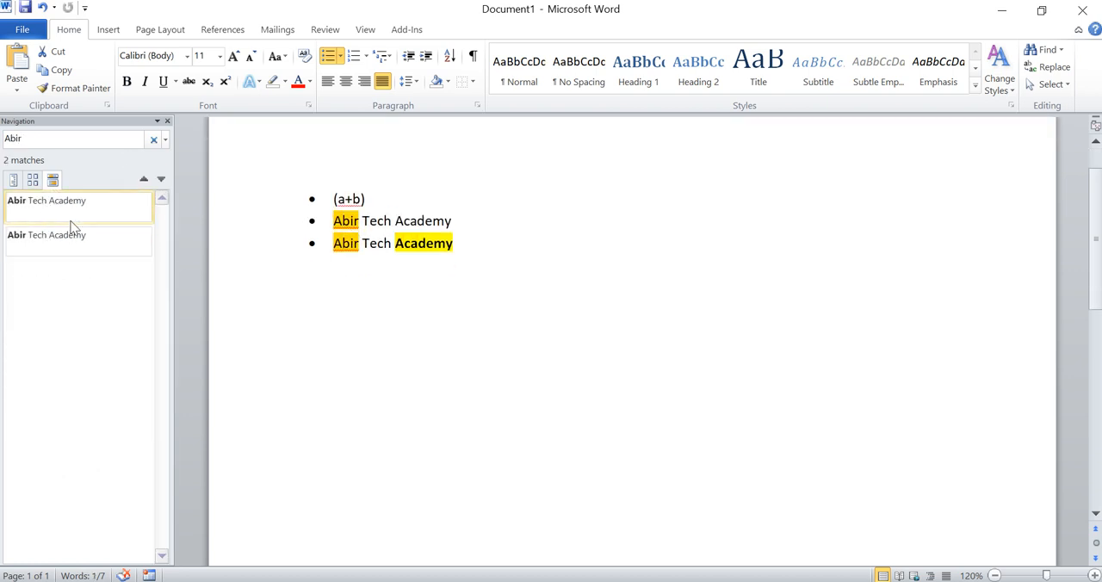
Step: Replace the first word of both "Abir Tech Academy" lines with another first name, one occurrence singly and the rest with Replace All
{"action": "left_click", "coordinate": [166, 140]}
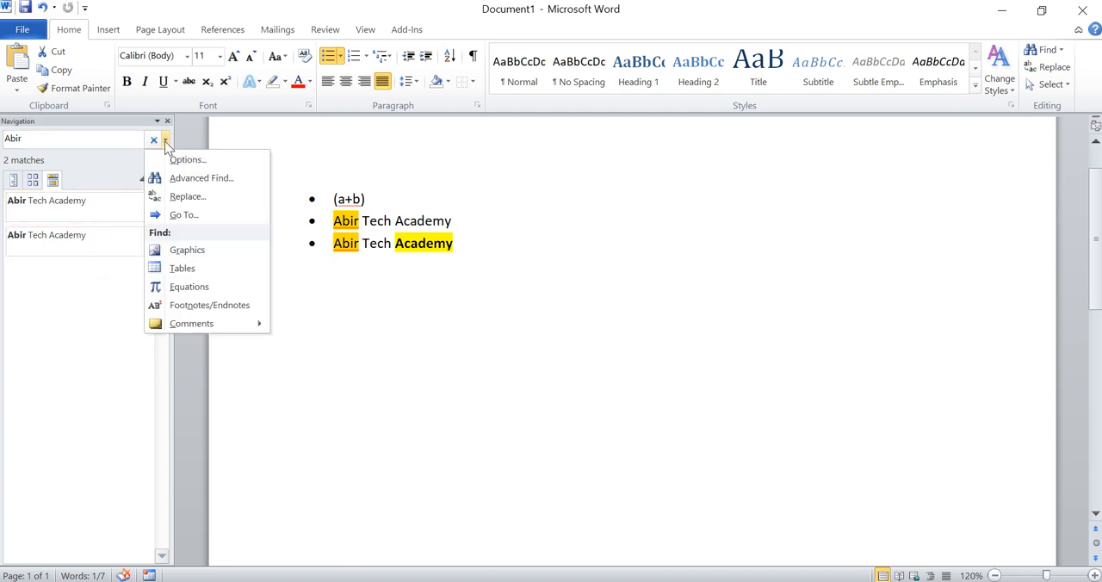
{"action": "left_click", "coordinate": [177, 197]}
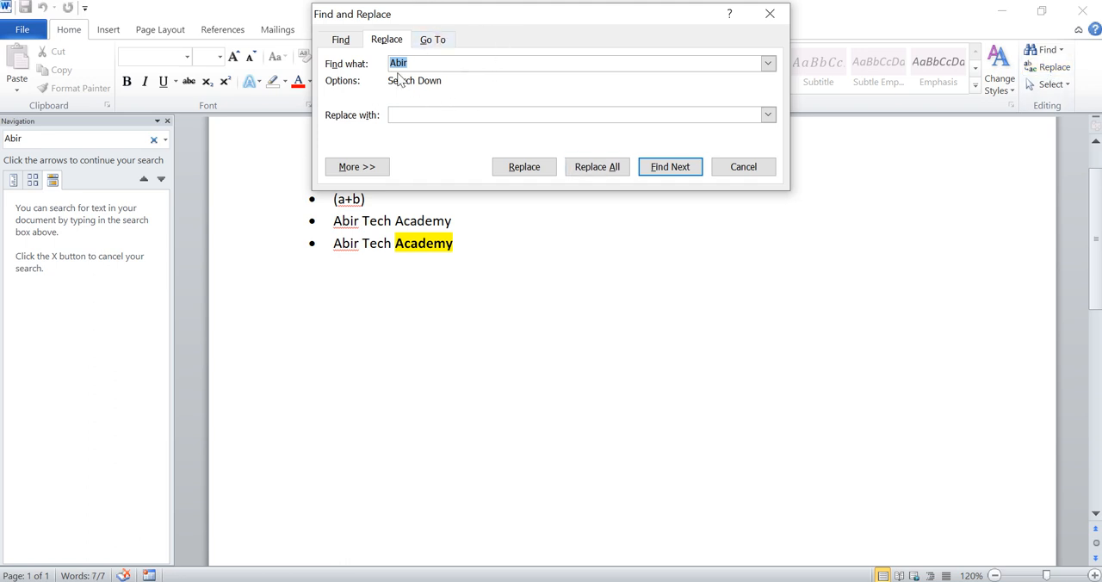
{"action": "left_click", "coordinate": [448, 114]}
{"action": "type", "text": "Farhad"}
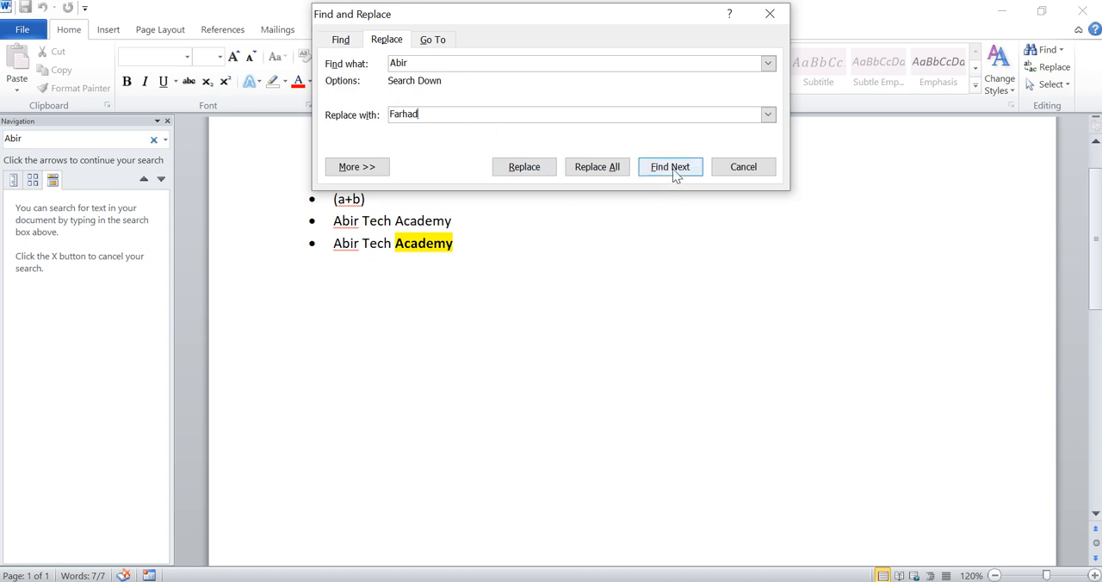
{"action": "left_click", "coordinate": [525, 167]}
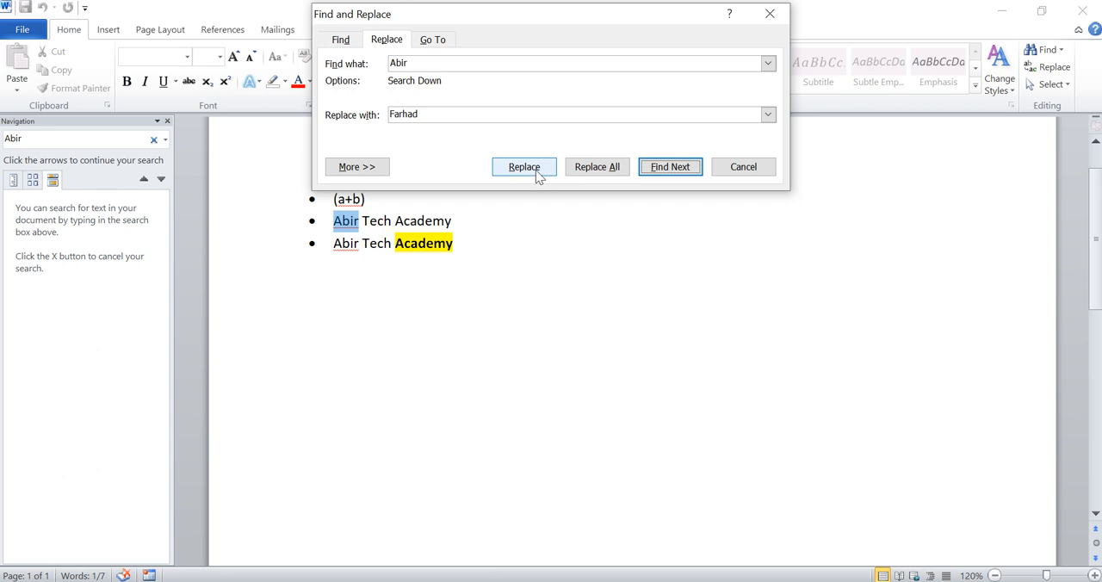
{"action": "left_click", "coordinate": [536, 174]}
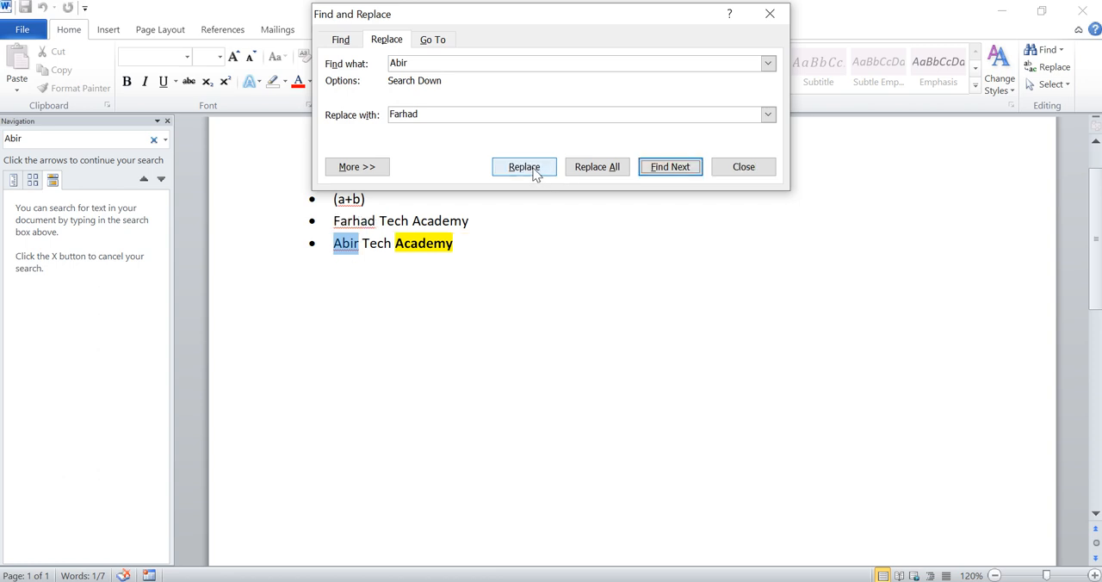
{"action": "left_click", "coordinate": [594, 168]}
{"action": "left_click", "coordinate": [505, 351]}
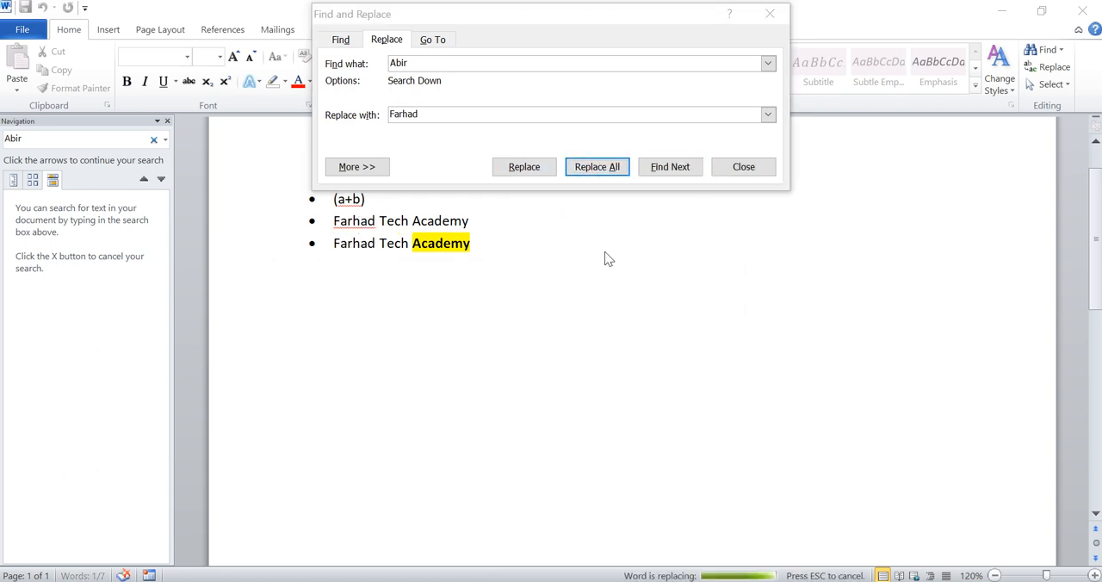
{"action": "left_click", "coordinate": [519, 345]}
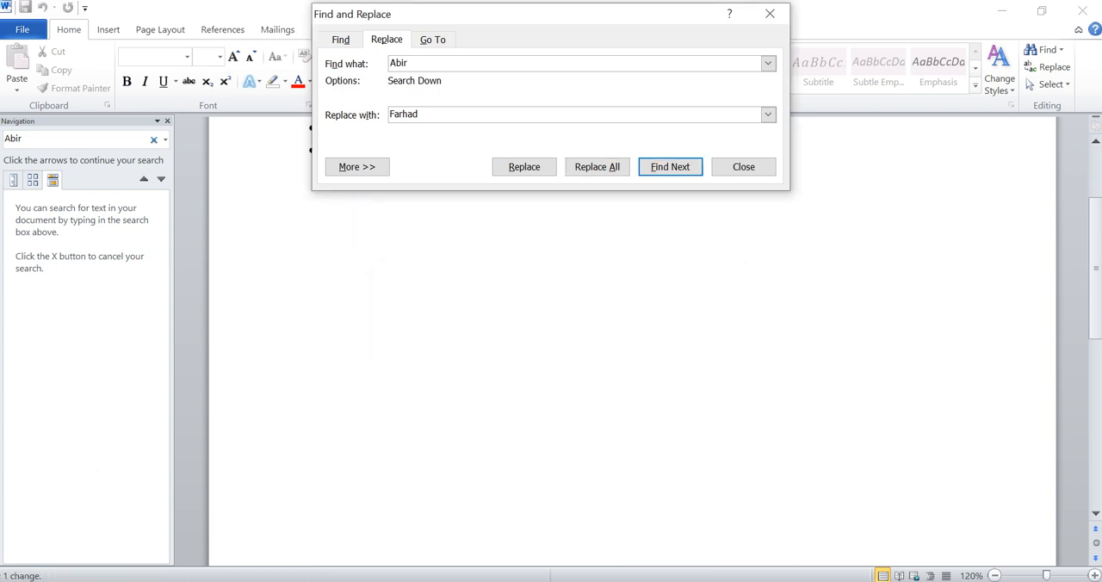
{"action": "left_click", "coordinate": [736, 171]}
Step: Select the entire document content with Select All, view the Select Objects option, and close the Navigation pane
{"action": "left_click", "coordinate": [472, 325]}
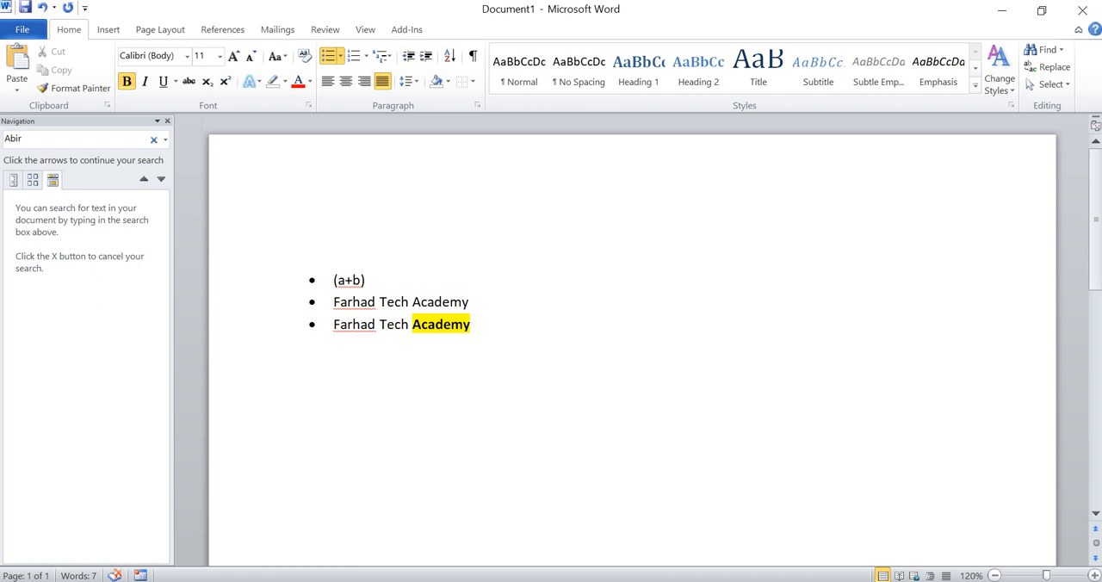
{"action": "left_click", "coordinate": [1066, 84]}
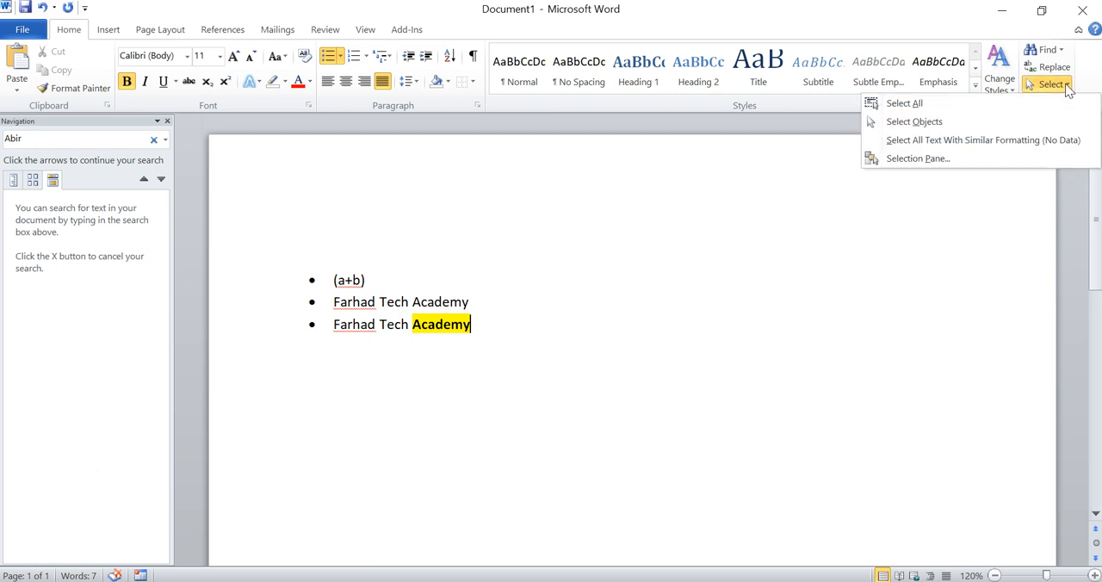
{"action": "left_click", "coordinate": [940, 110]}
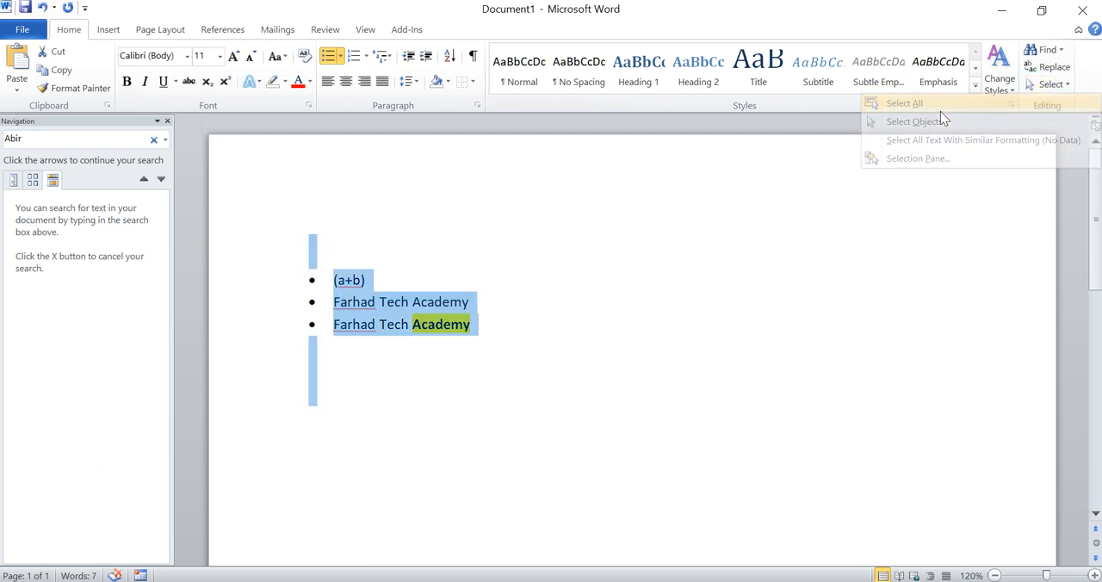
{"action": "left_click", "coordinate": [1049, 85]}
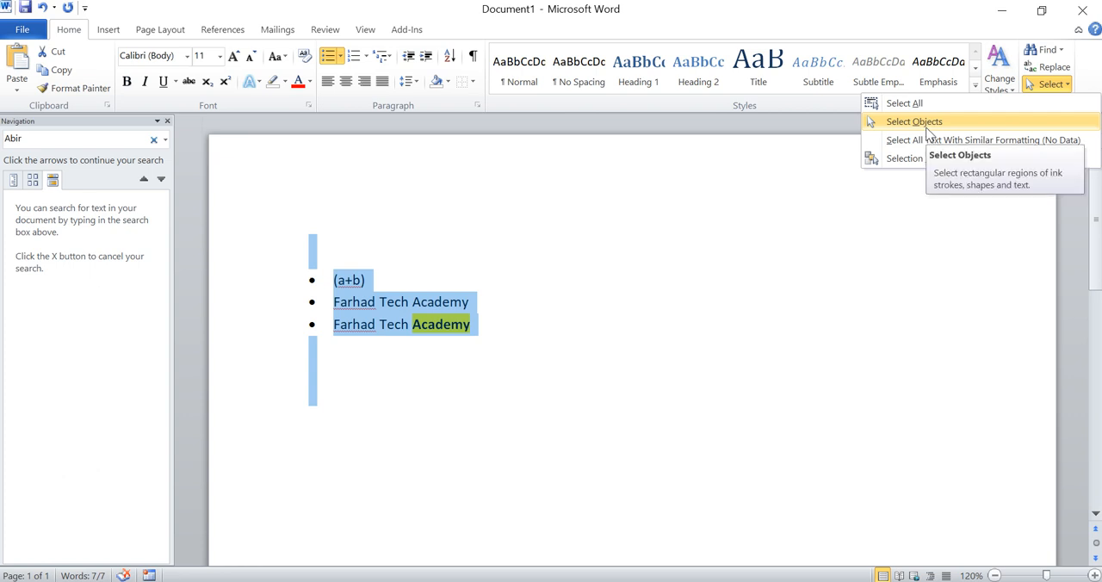
{"action": "left_click", "coordinate": [473, 344]}
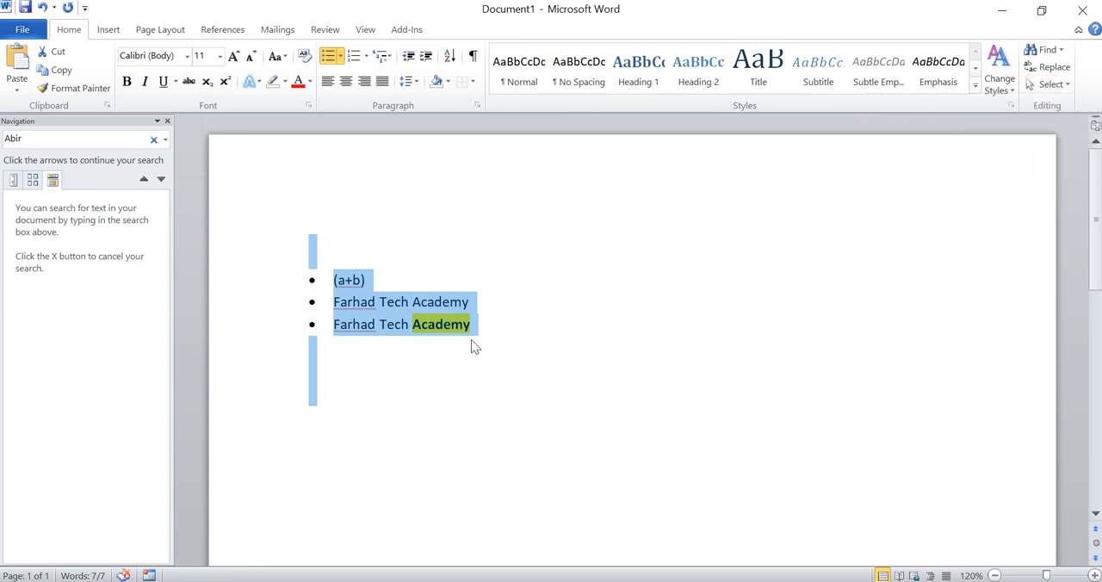
{"action": "left_click", "coordinate": [167, 121]}
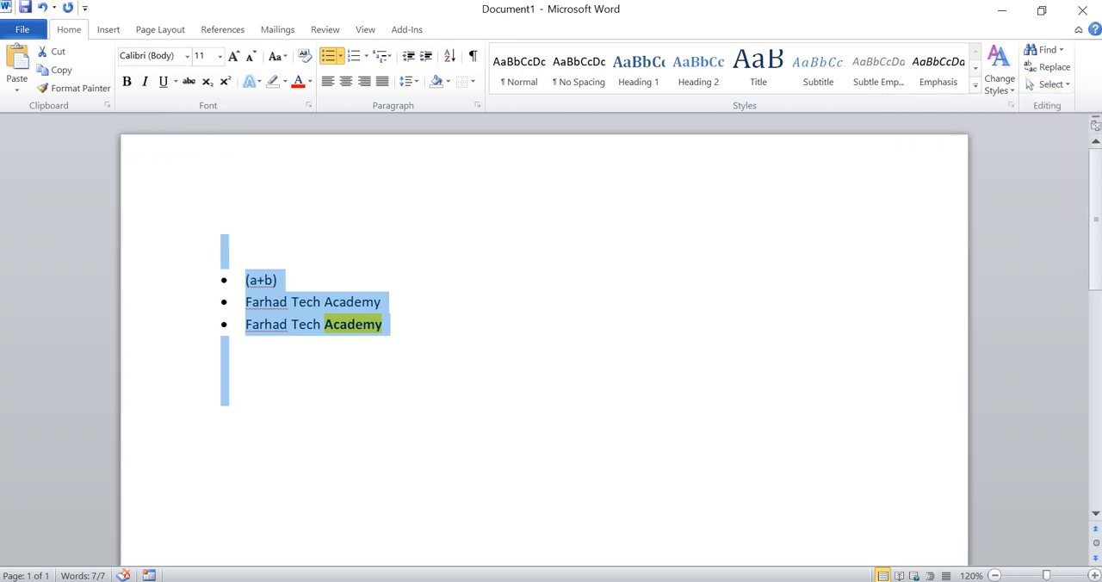
Step: Select the three lines of the bulleted list and view the available selection options
{"action": "left_click", "coordinate": [392, 303]}
{"action": "key", "text": "ctrl+a"}
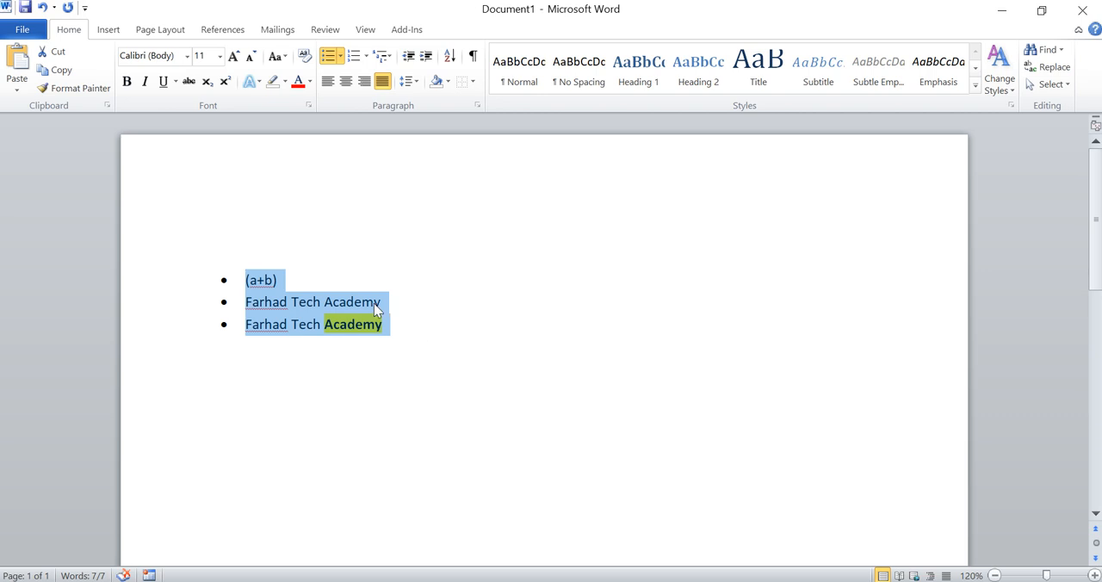
{"action": "left_click", "coordinate": [1053, 85]}
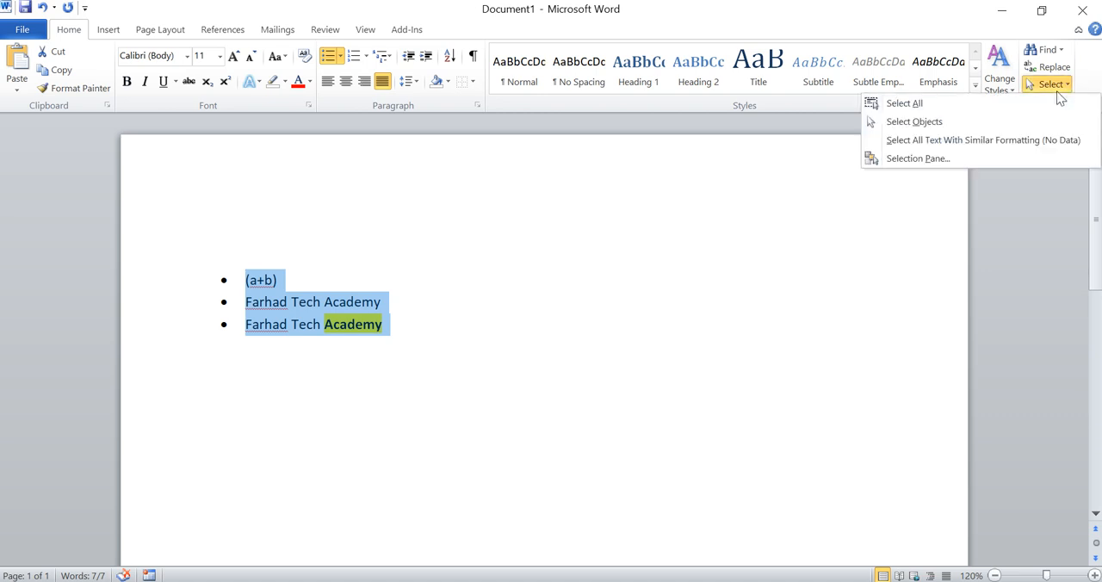
{"action": "left_click", "coordinate": [1064, 84]}
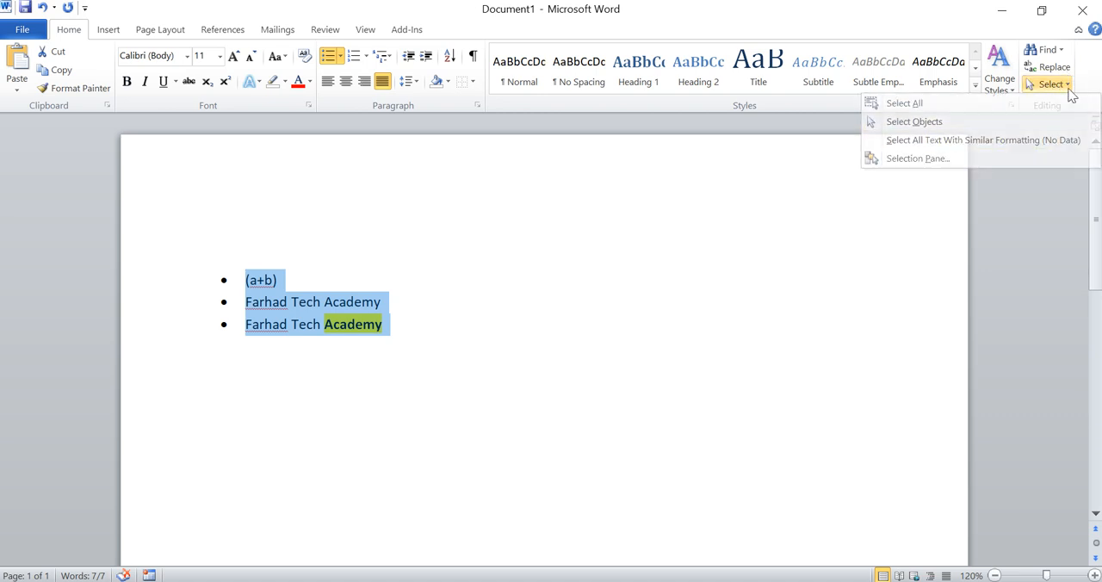